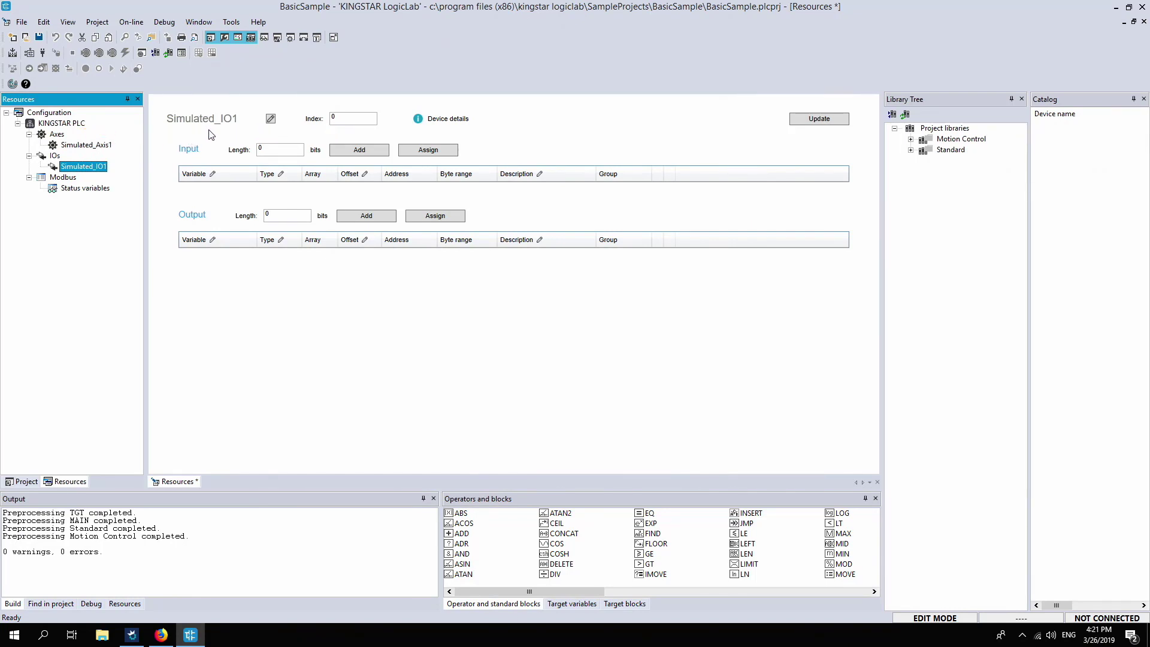
Step: Try to rename the Simulated_IO1 module to Delta_IO, replacing all occurrences of the variable
{"action": "left_click", "coordinate": [270, 118]}
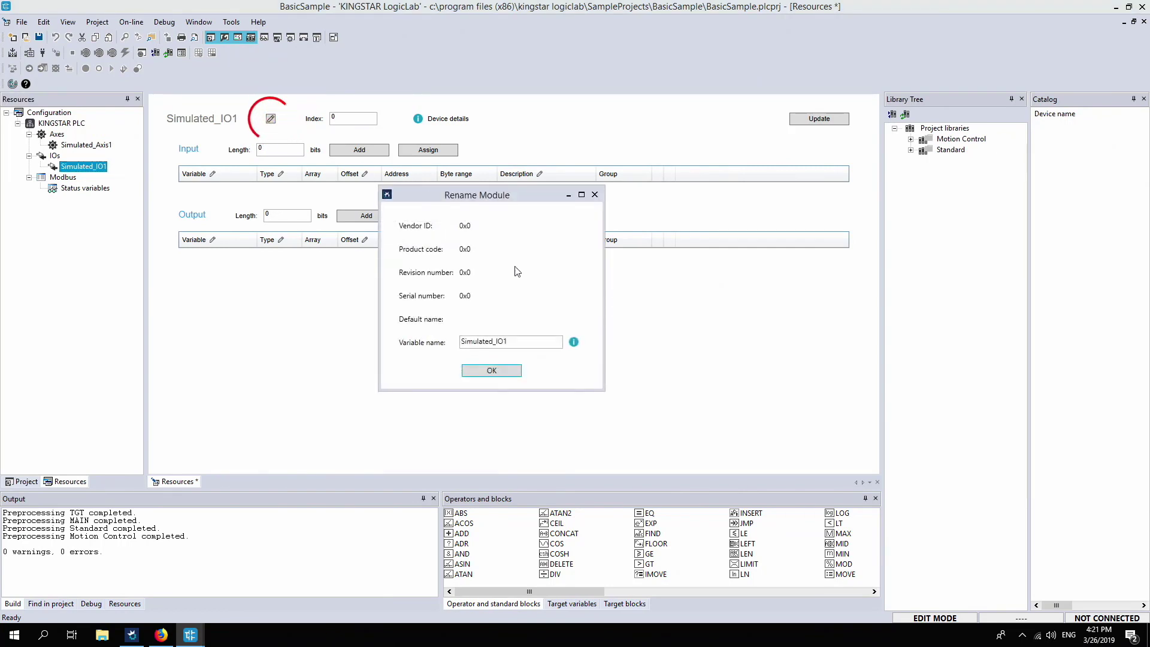
{"action": "double_click", "coordinate": [509, 340]}
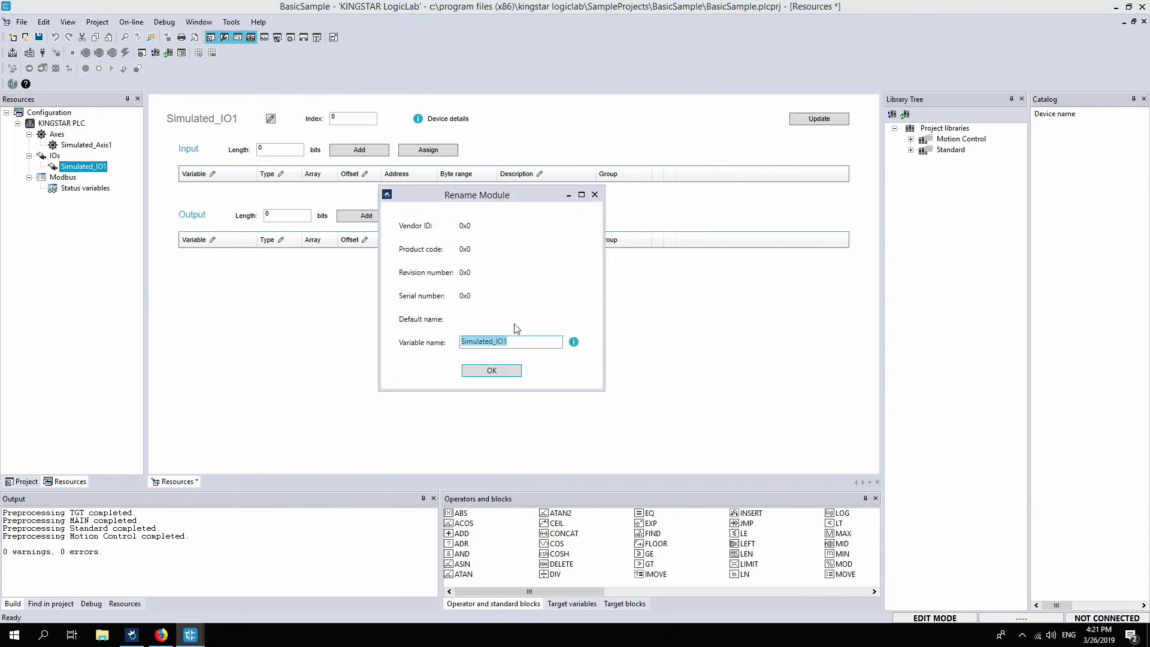
{"action": "type", "text": "Delta_IO"}
{"action": "left_click", "coordinate": [512, 371]}
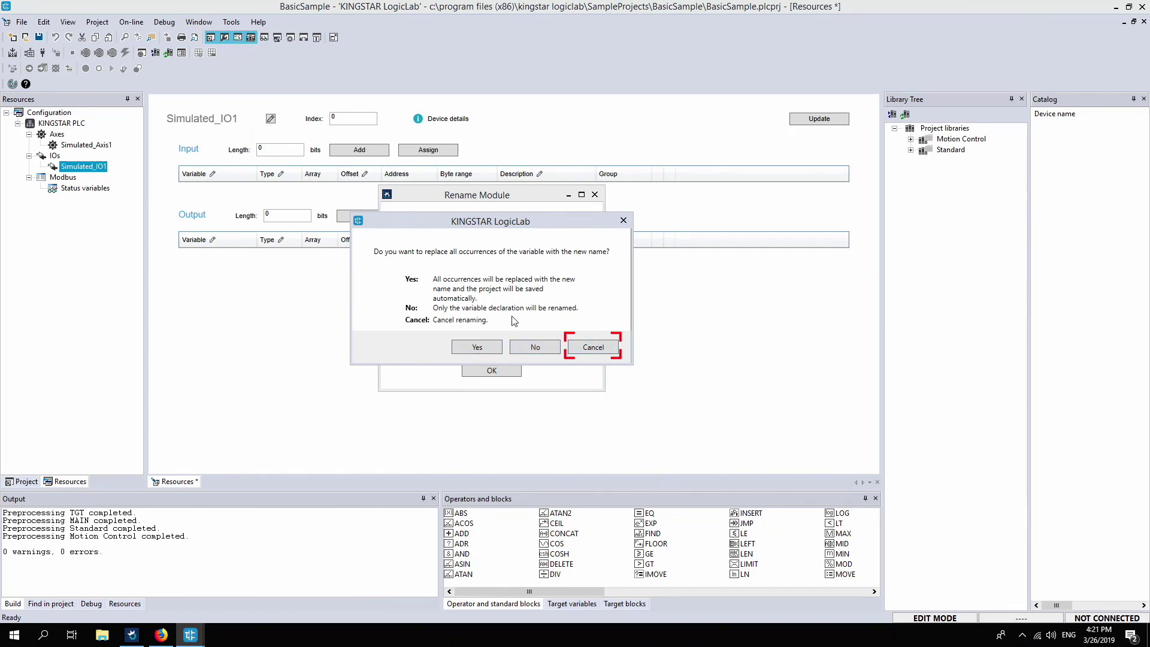
{"action": "left_click", "coordinate": [483, 349]}
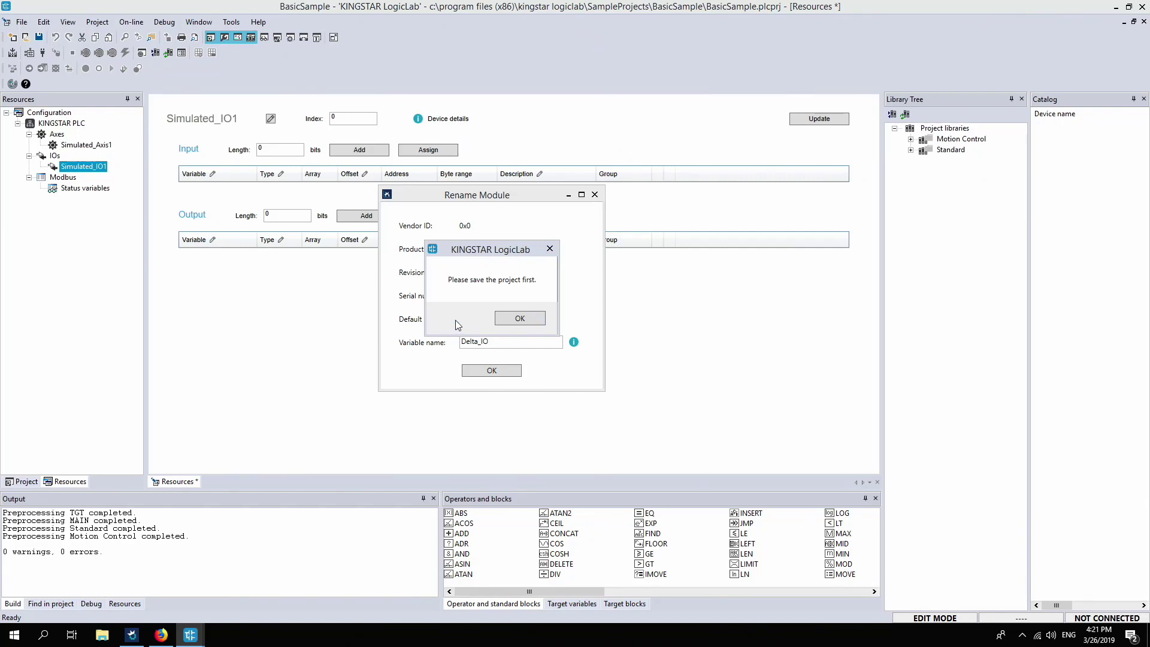
{"action": "left_click", "coordinate": [519, 319]}
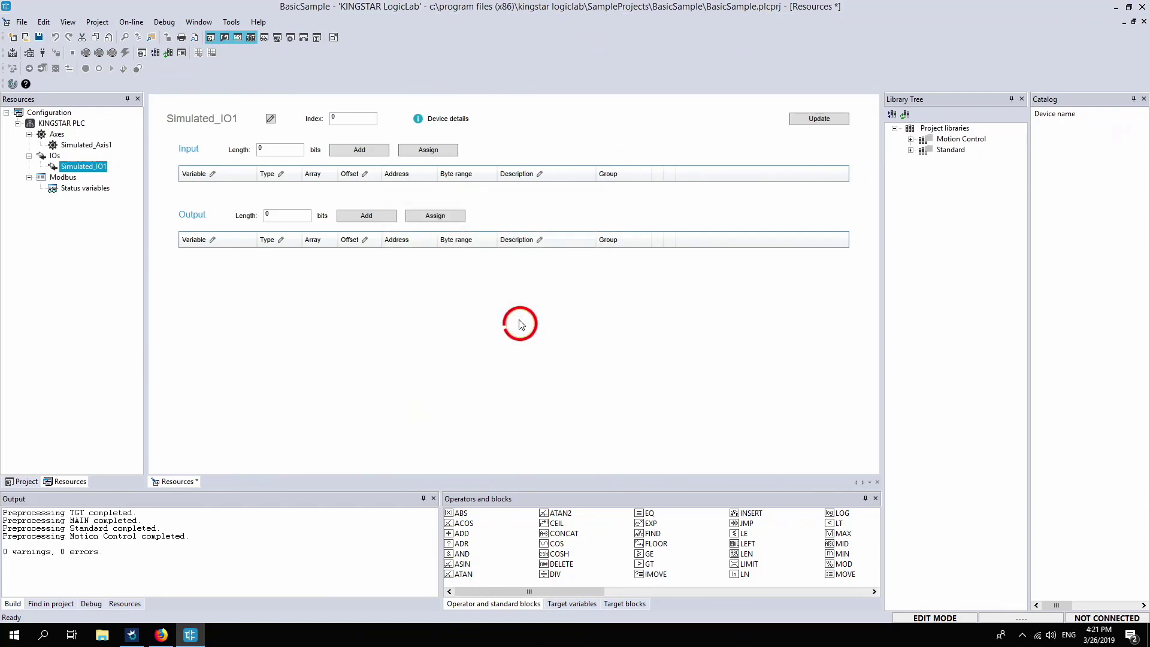
Step: Save the project and rename the Simulated_IO1 module to Delta_IO, replacing all occurrences of the variable
{"action": "left_click", "coordinate": [40, 37]}
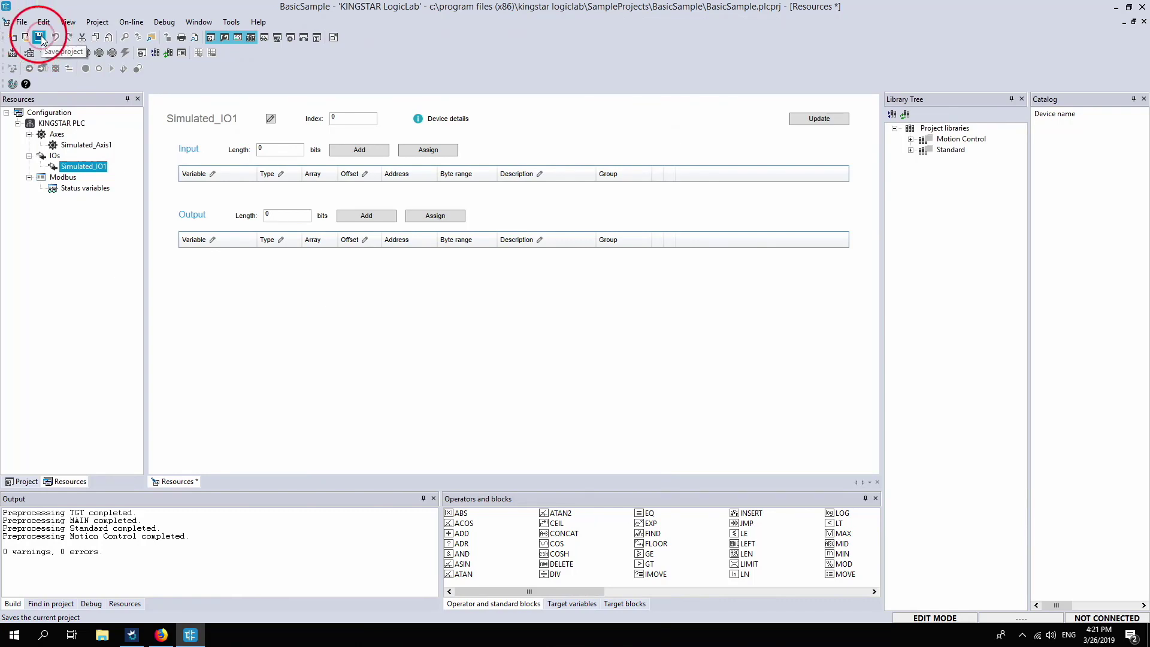
{"action": "left_click", "coordinate": [271, 120]}
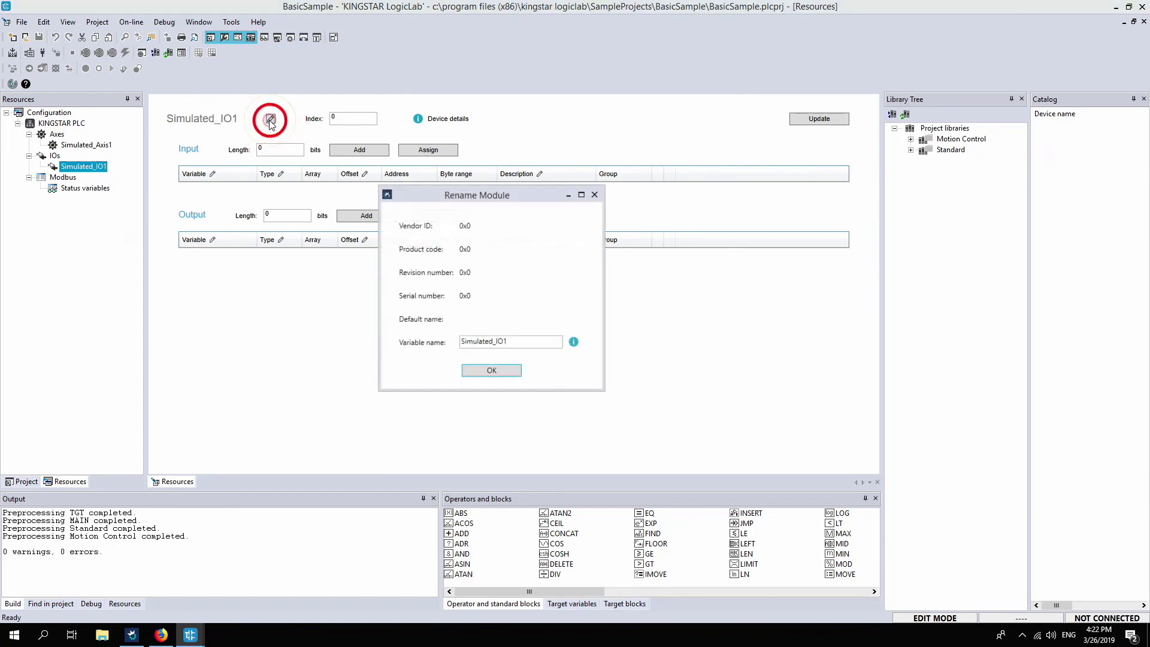
{"action": "left_click", "coordinate": [528, 343]}
{"action": "left_click_drag", "start_coordinate": [527, 342], "coordinate": [451, 345]}
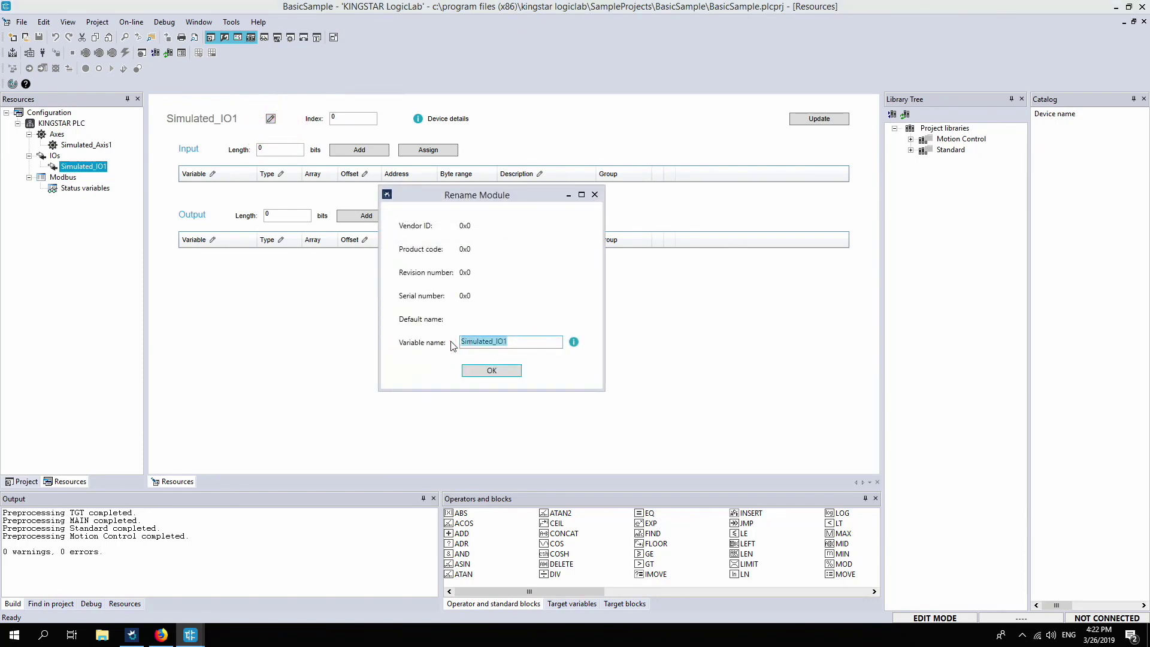
{"action": "type", "text": "Delta_IO"}
{"action": "left_click", "coordinate": [506, 373]}
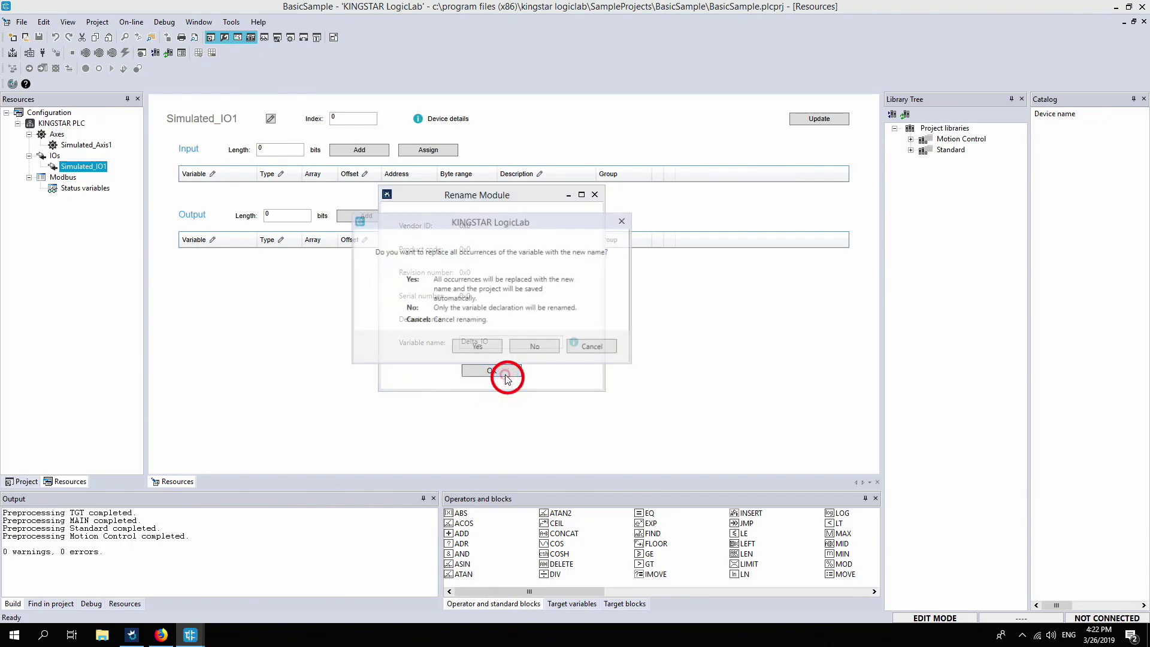
{"action": "left_click", "coordinate": [483, 350]}
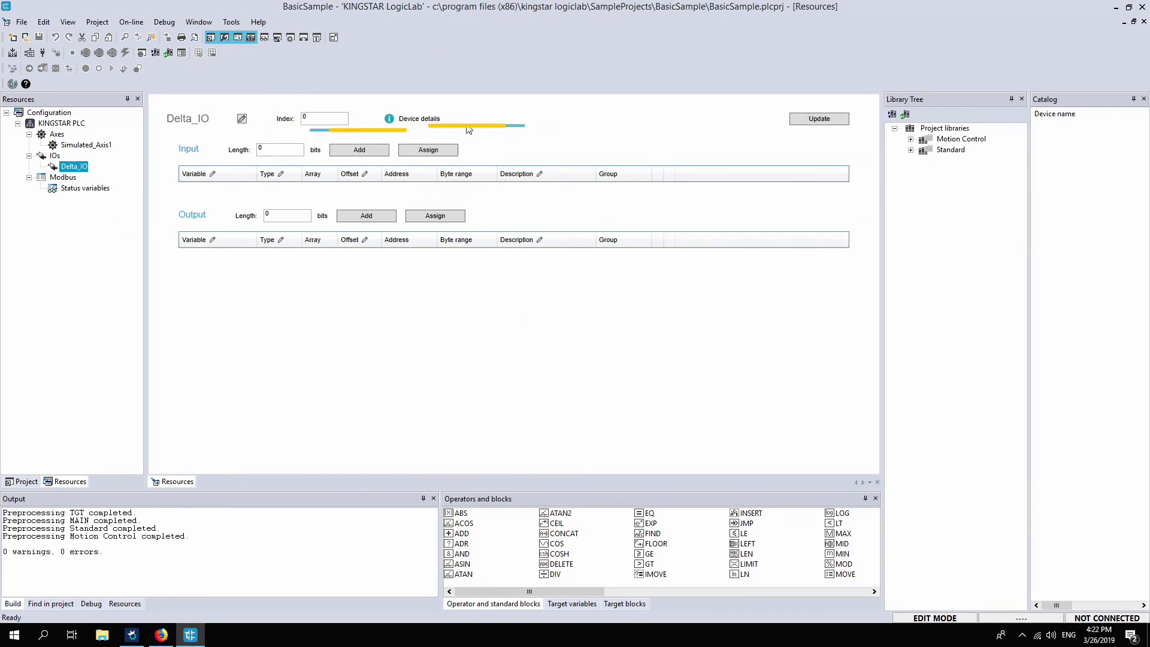
Step: Set the Delta_IO input length to 8 bits and add an input variable named Sensor of type BYTE
{"action": "mouse_move", "coordinate": [414, 124]}
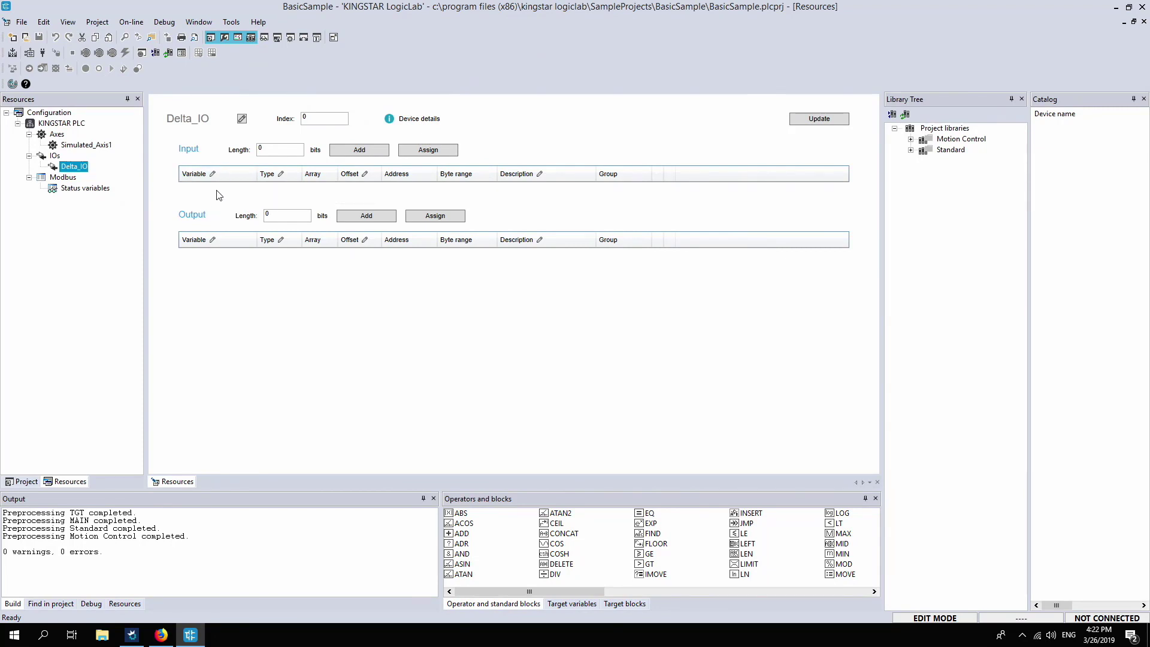
{"action": "left_click", "coordinate": [252, 151]}
{"action": "type", "text": "8"}
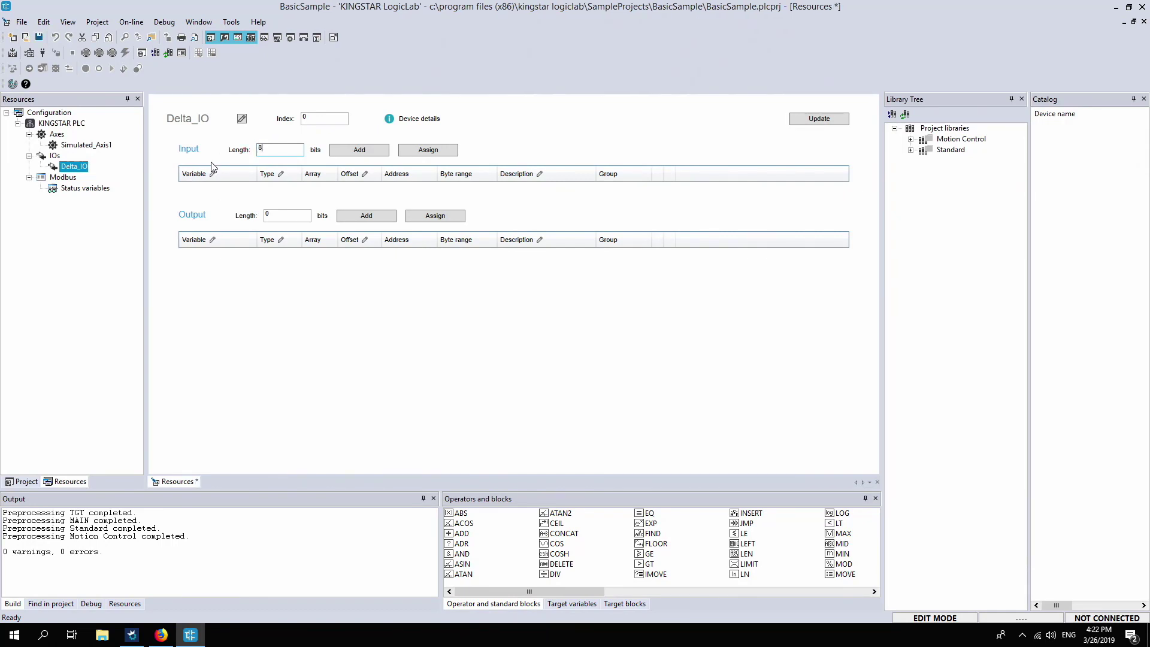
{"action": "left_click", "coordinate": [363, 152]}
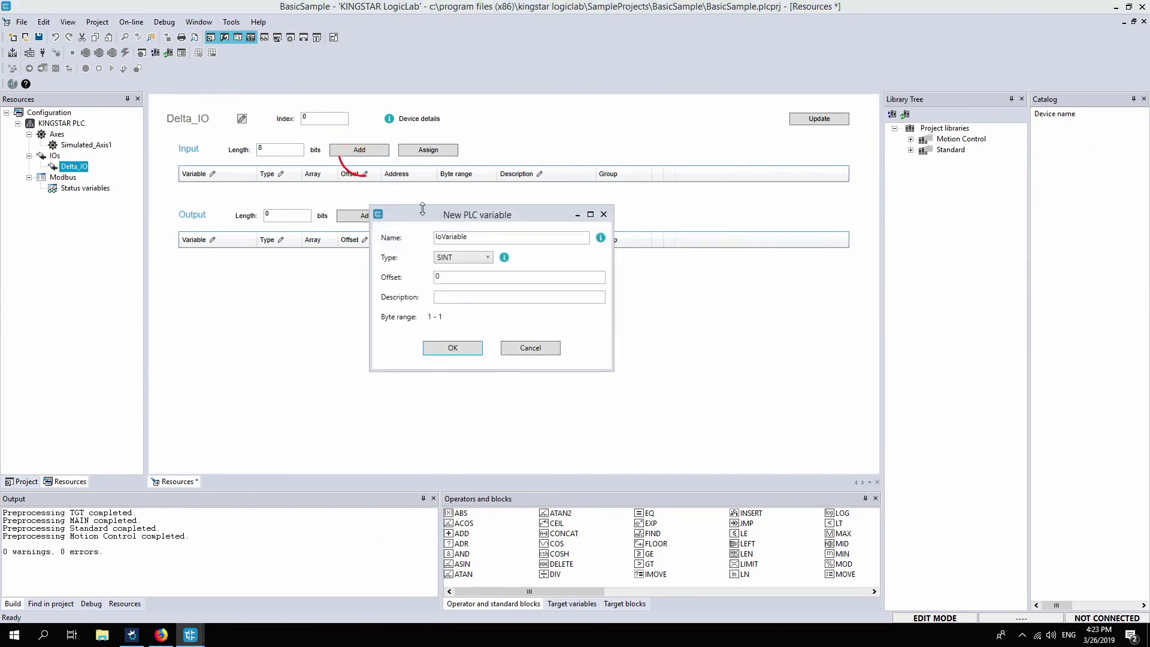
{"action": "left_click_drag", "start_coordinate": [490, 218], "coordinate": [461, 222]}
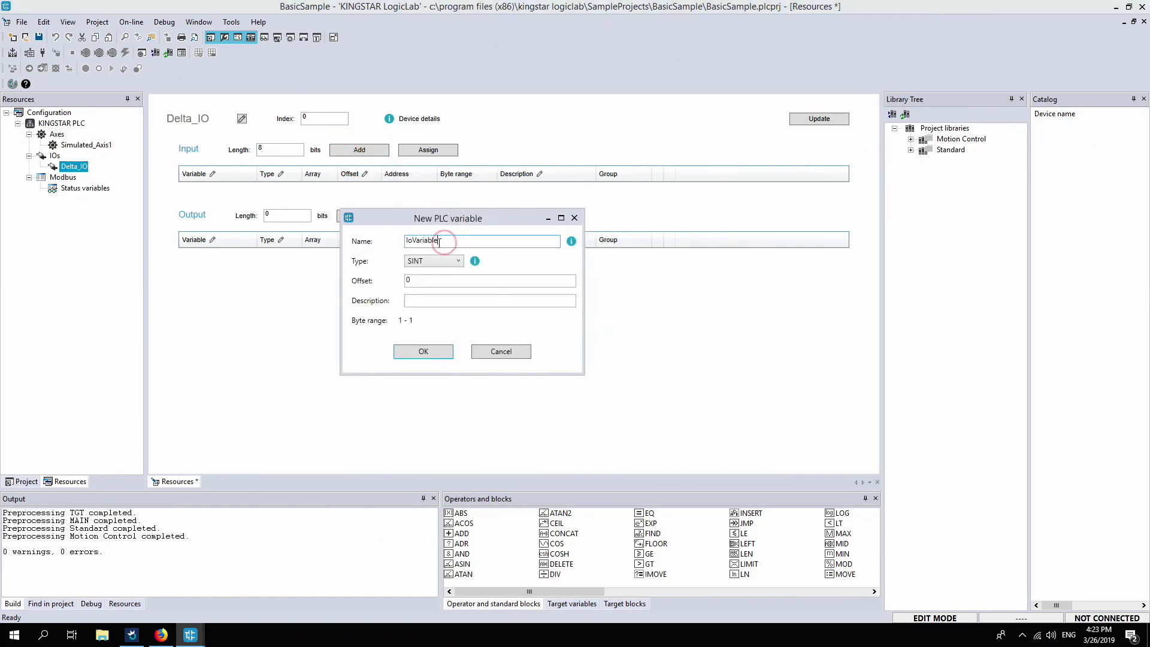
{"action": "double_click", "coordinate": [456, 242]}
{"action": "type", "text": "Sensor"}
{"action": "left_click", "coordinate": [459, 261]}
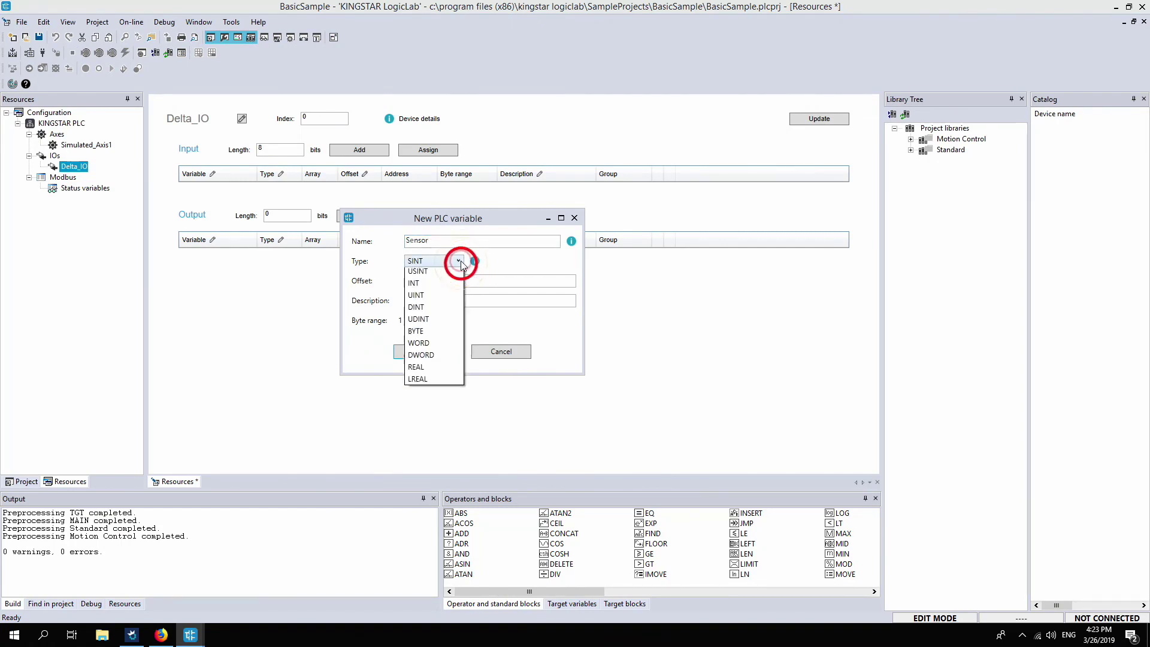
{"action": "left_click", "coordinate": [436, 346]}
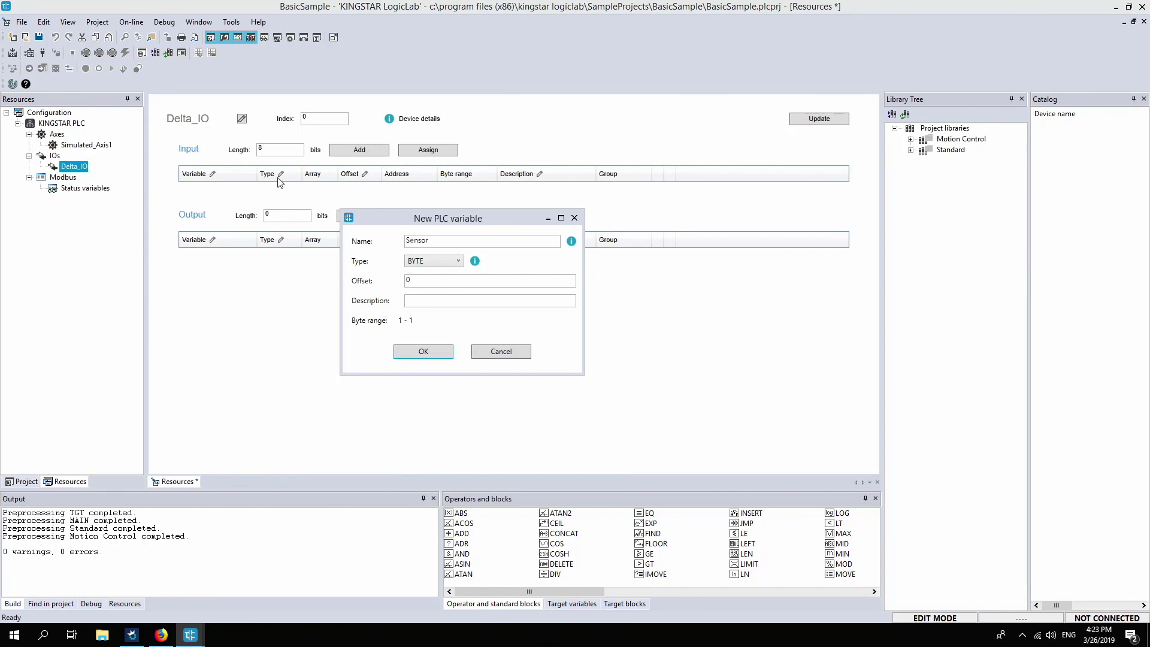
{"action": "left_click", "coordinate": [422, 353]}
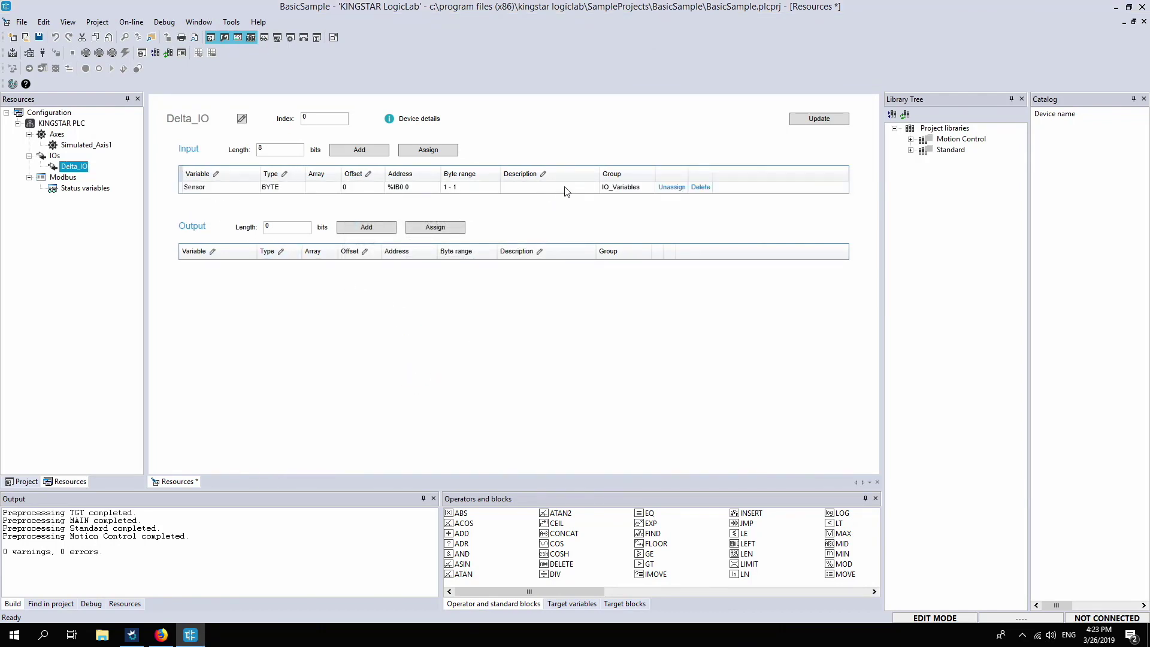
Step: Set the Delta_IO output length to 8 bits and add an output variable named Lamp of type BYTE
{"action": "double_click", "coordinate": [267, 227]}
{"action": "left_click", "coordinate": [367, 231]}
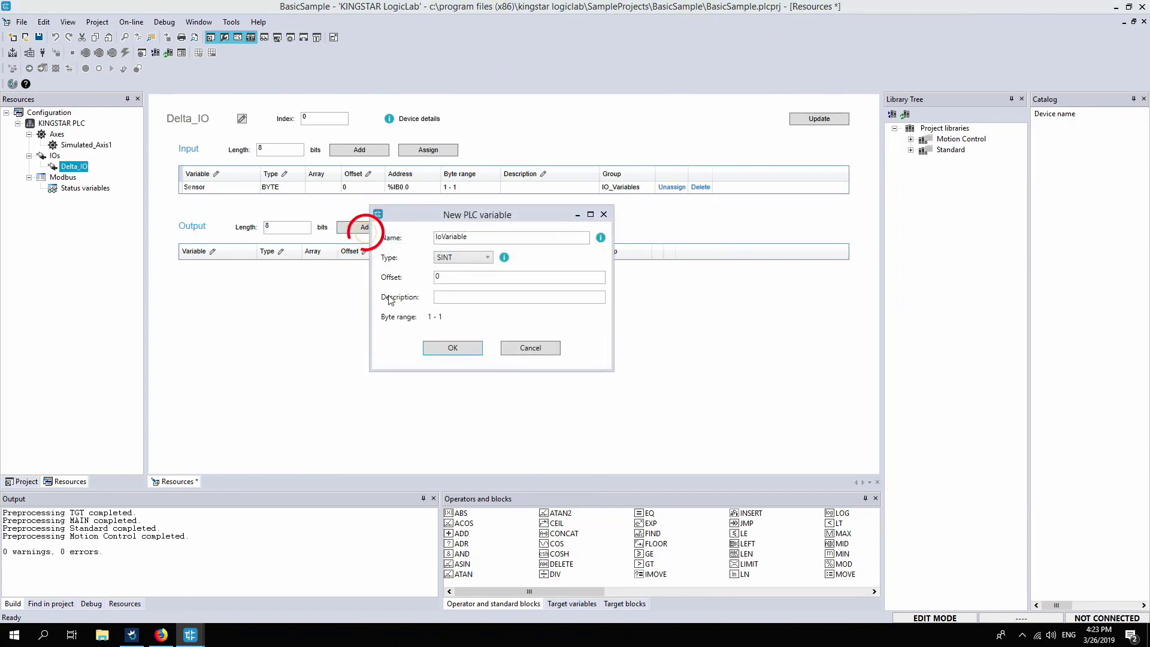
{"action": "left_click_drag", "start_coordinate": [481, 232], "coordinate": [436, 237]}
{"action": "type", "text": "Lamp"}
{"action": "left_click", "coordinate": [473, 258]}
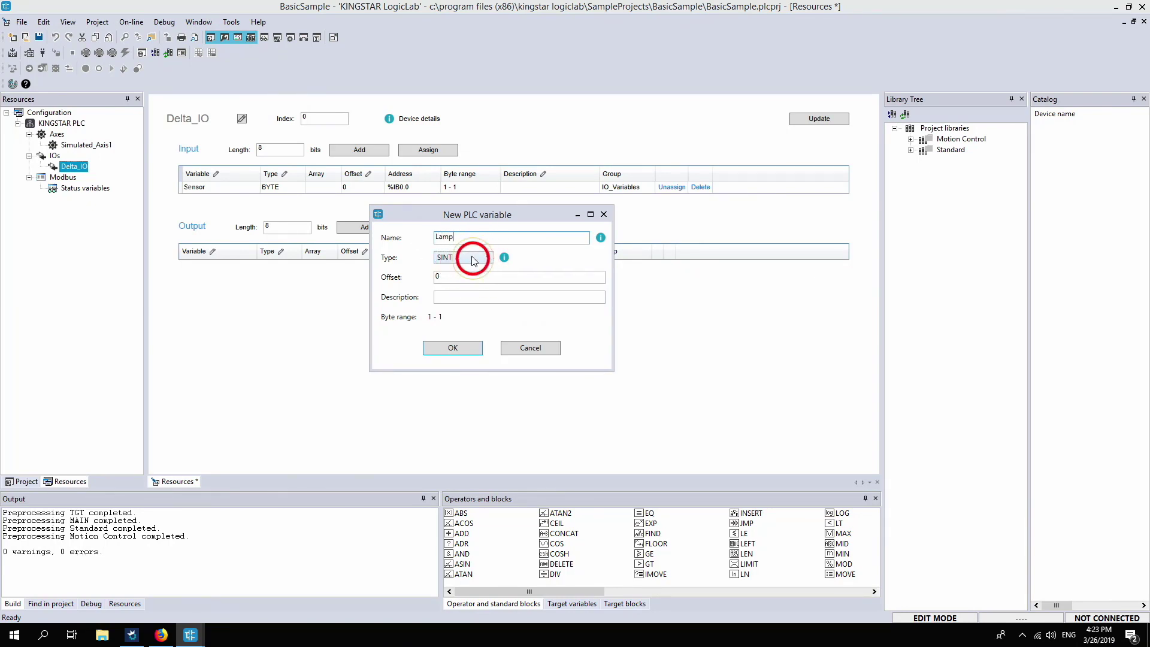
{"action": "left_click", "coordinate": [471, 341]}
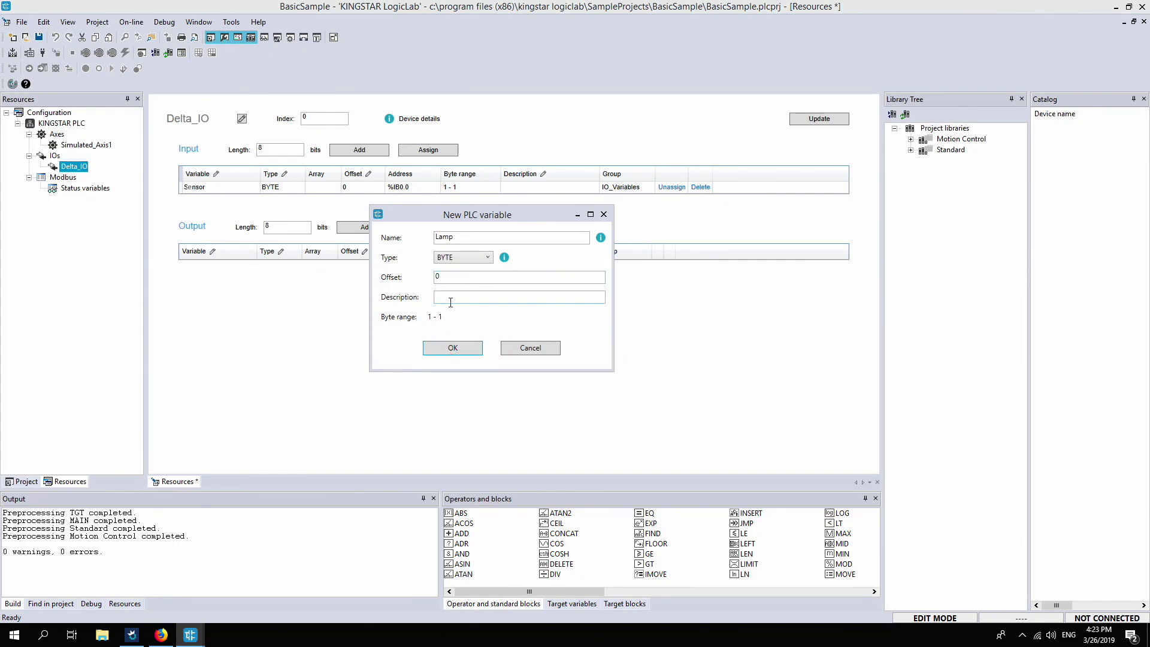
{"action": "left_click", "coordinate": [461, 353]}
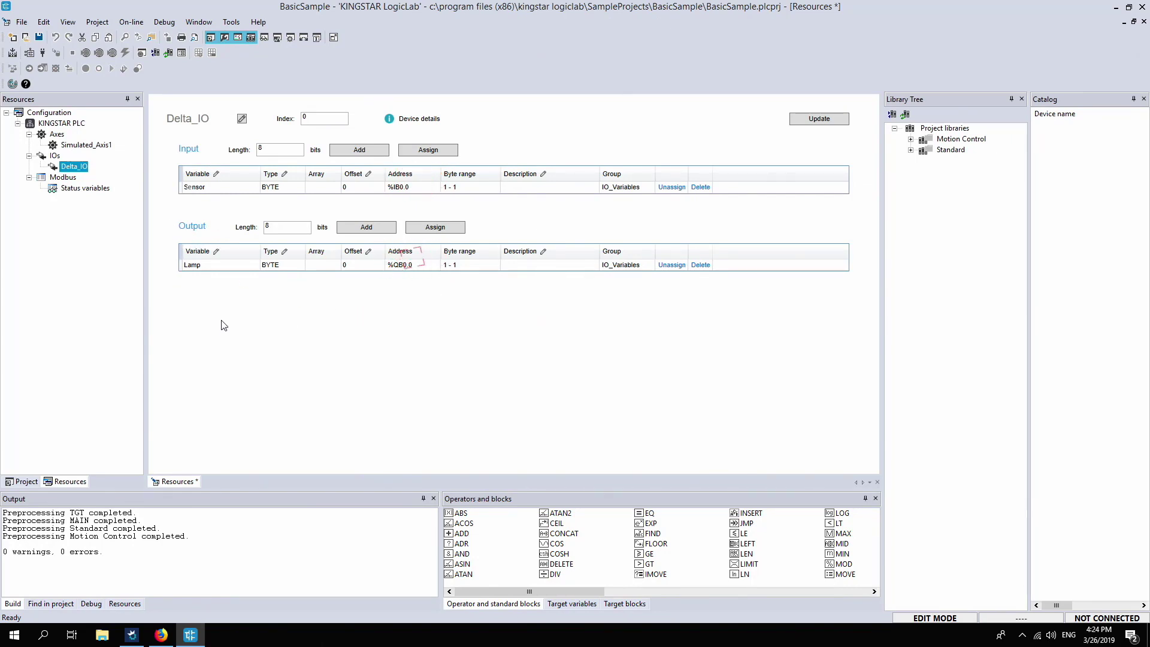
Step: Examine the variables in the project's IO_Variables group, and return to the Delta_IO resource settings
{"action": "left_click", "coordinate": [21, 481]}
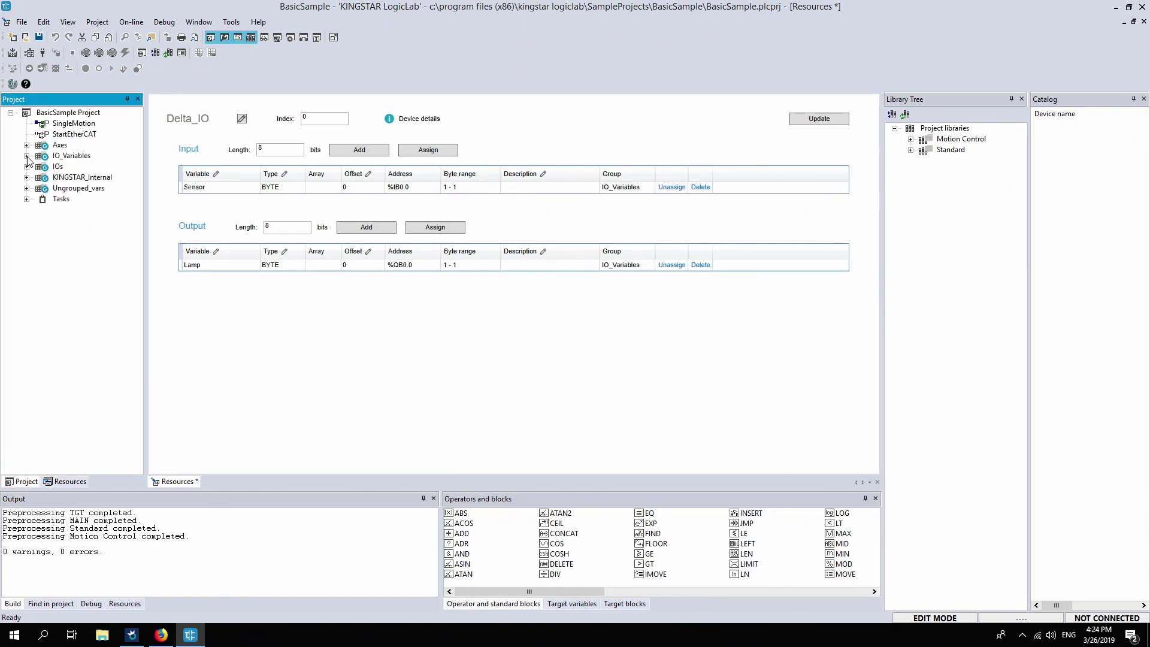
{"action": "left_click", "coordinate": [26, 157]}
{"action": "left_click", "coordinate": [77, 157]}
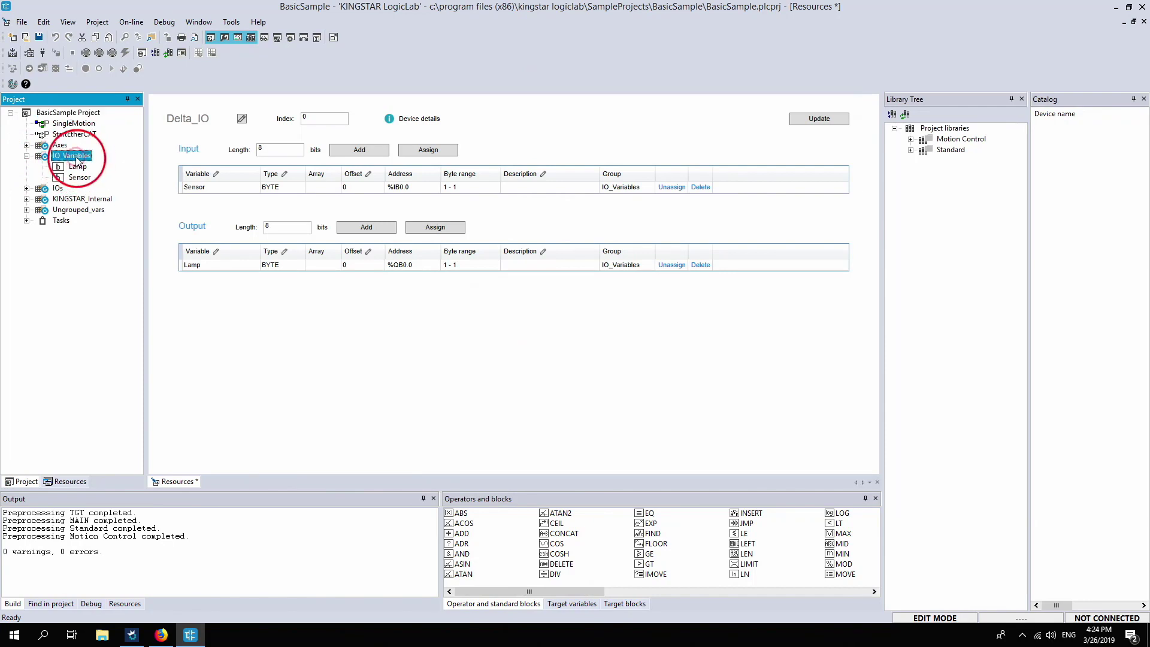
{"action": "double_click", "coordinate": [77, 157]}
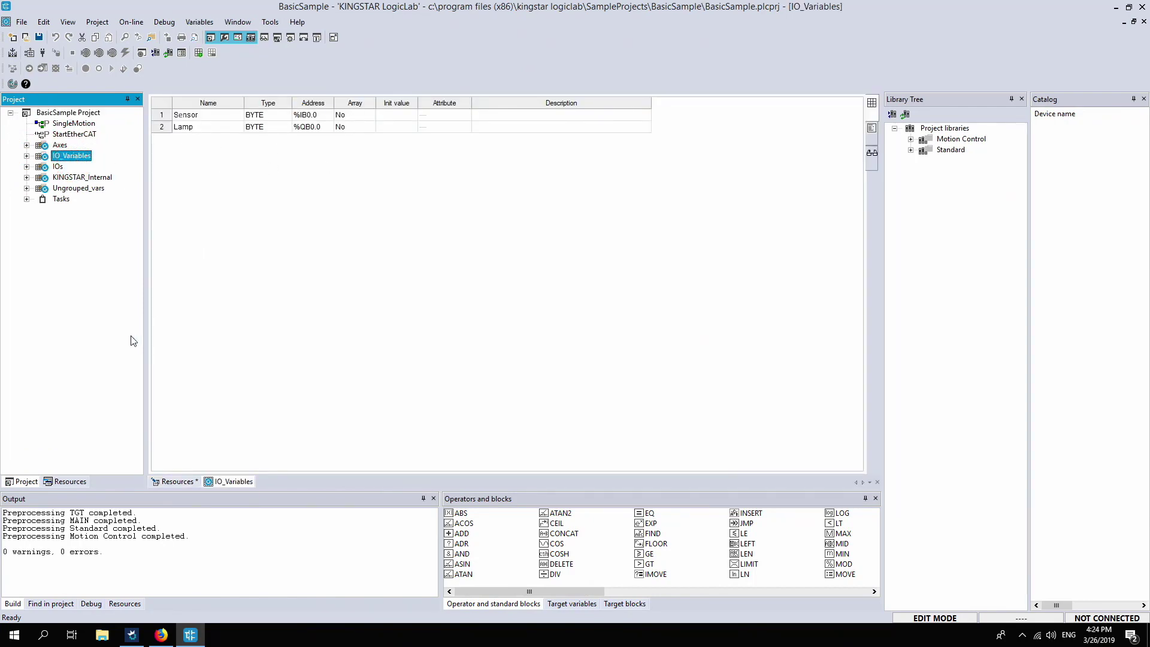
{"action": "left_click", "coordinate": [70, 482]}
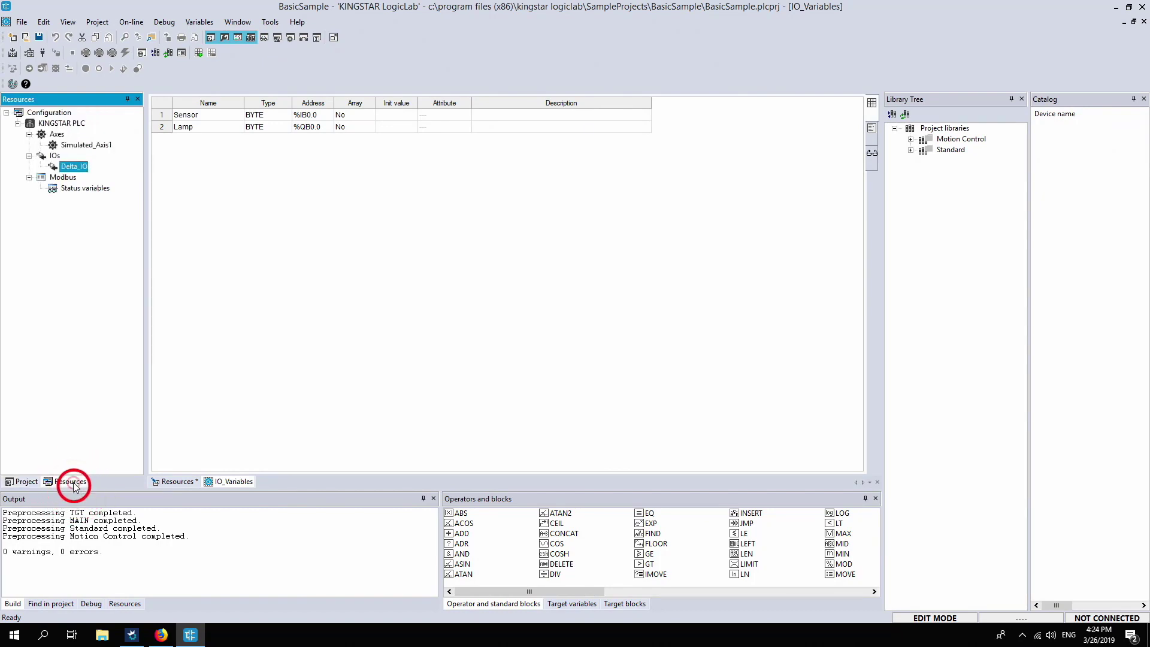
{"action": "left_click", "coordinate": [174, 482]}
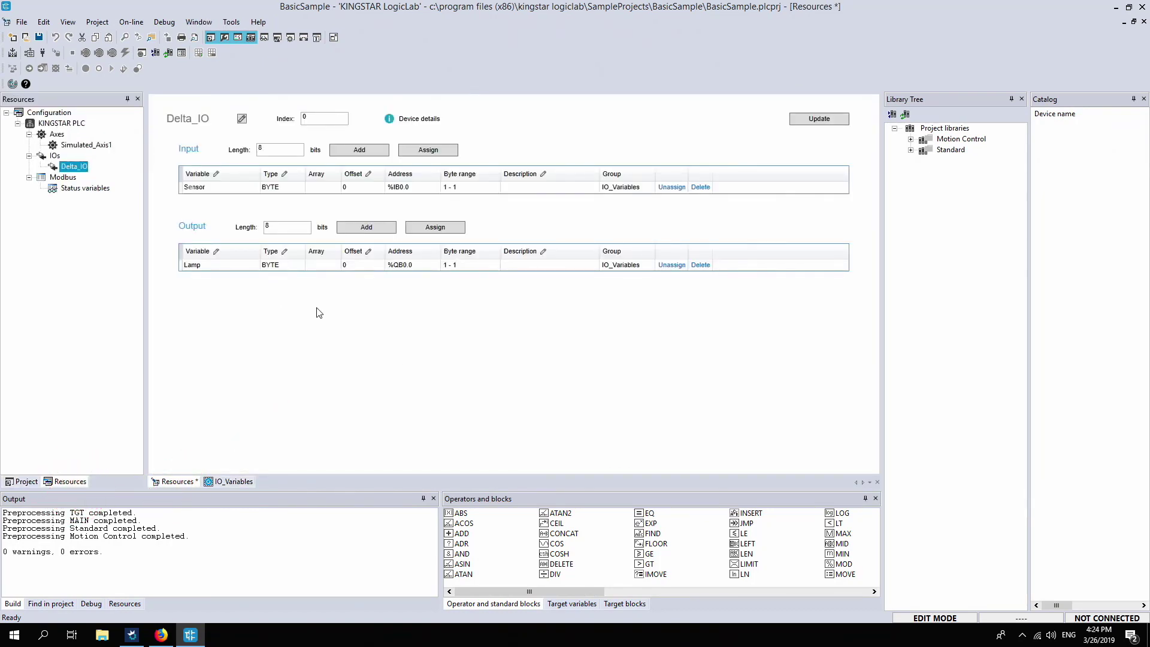
Step: Unassign the Sensor variable from the Delta_IO input and check its address in the IO_Variables table
{"action": "left_click", "coordinate": [672, 188]}
{"action": "left_click", "coordinate": [671, 188]}
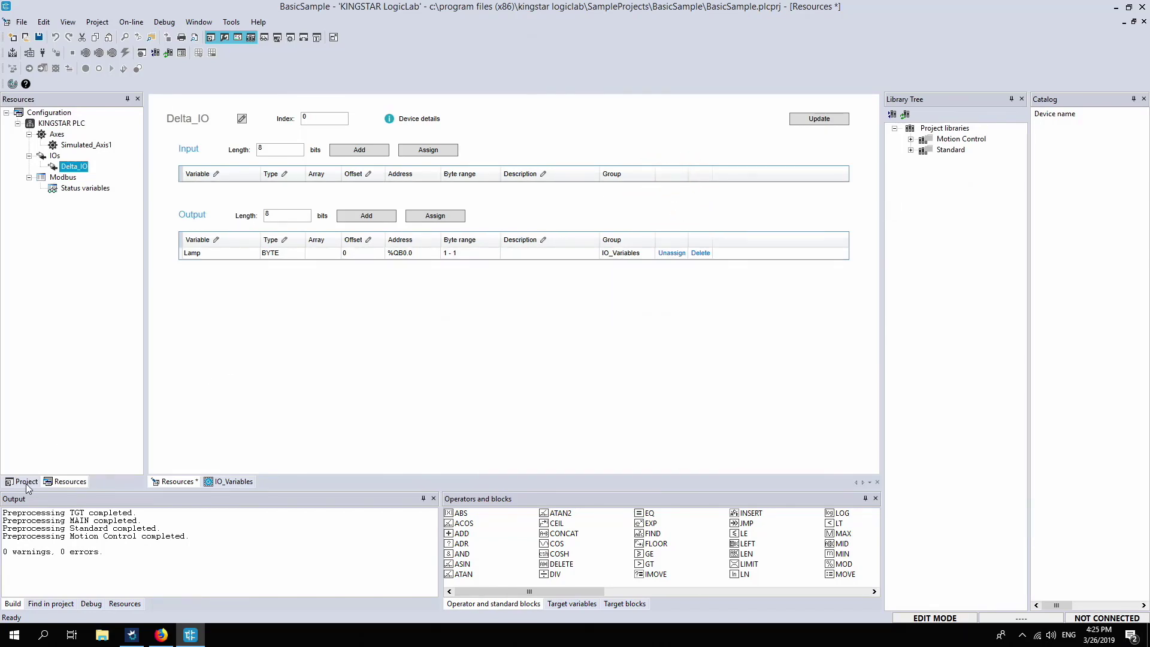
{"action": "left_click", "coordinate": [232, 482]}
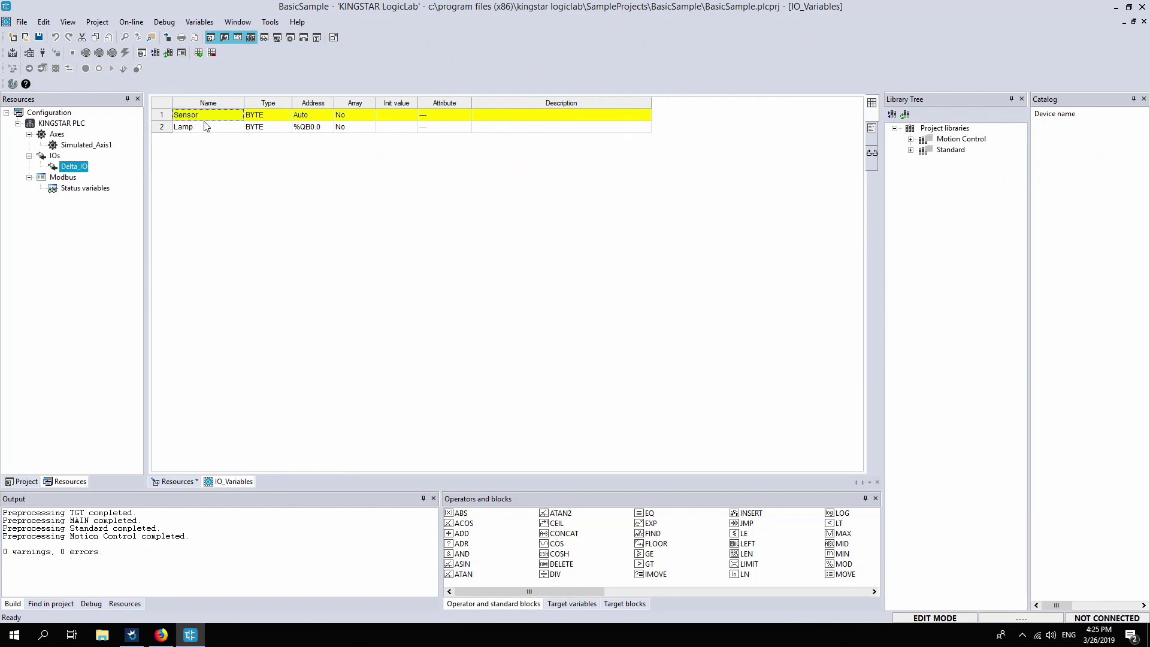
{"action": "left_click", "coordinate": [178, 483]}
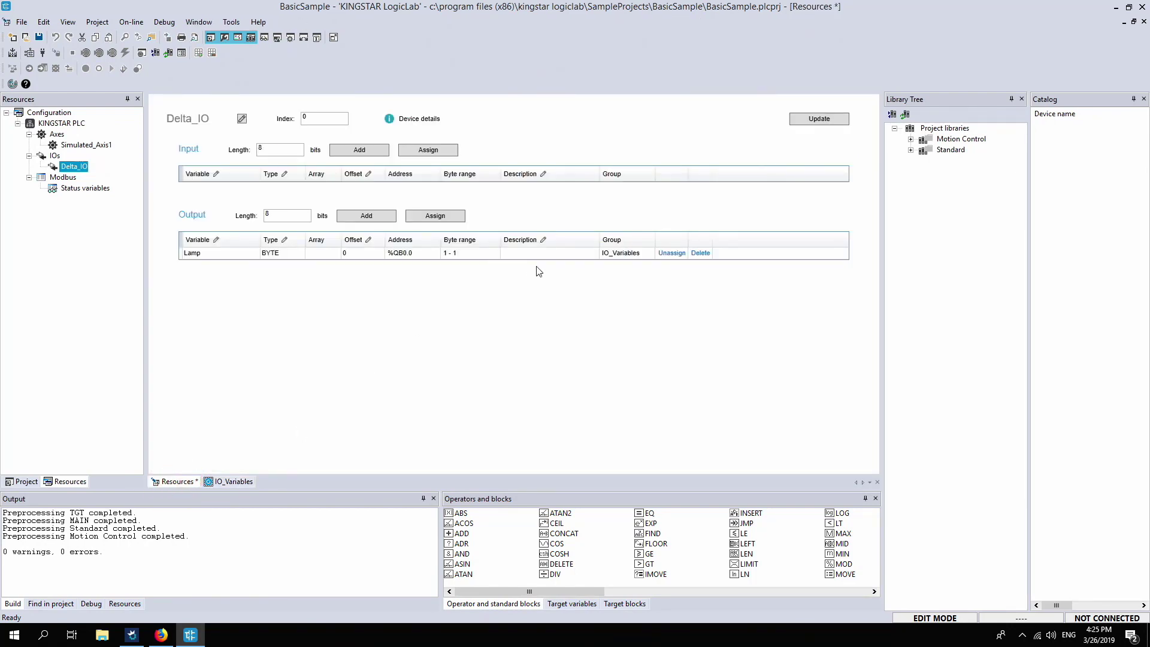
Step: Assign the existing Sensor variable to the Delta_IO input at offset 0 and check its address in the IO_Variables table
{"action": "left_click", "coordinate": [438, 151]}
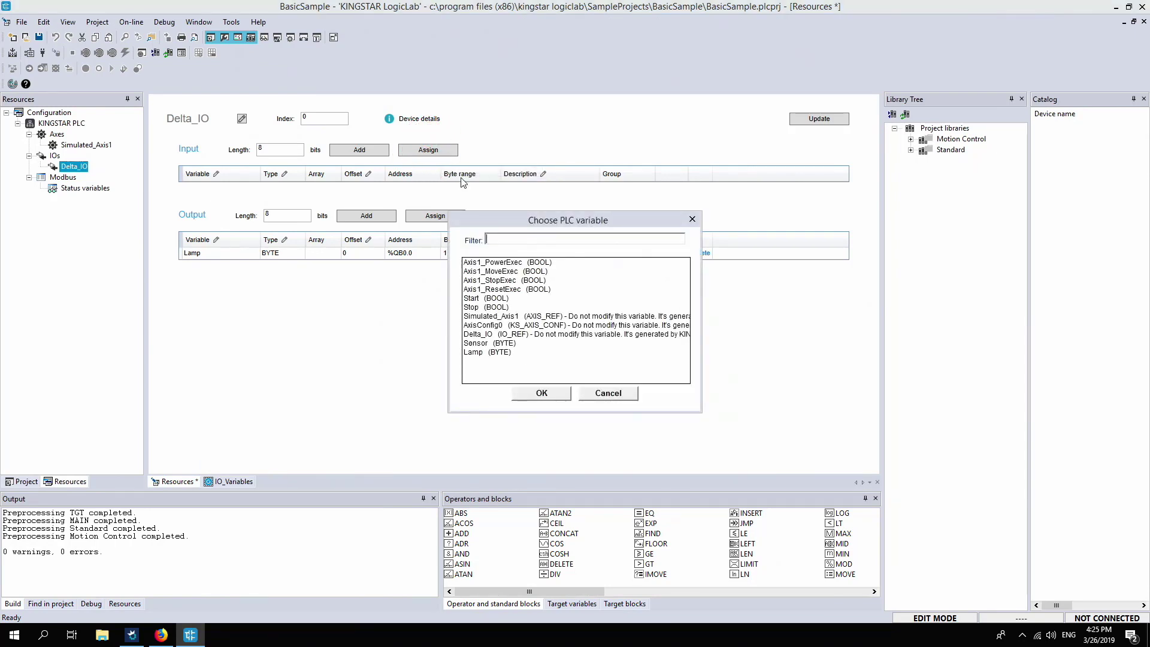
{"action": "left_click", "coordinate": [509, 345]}
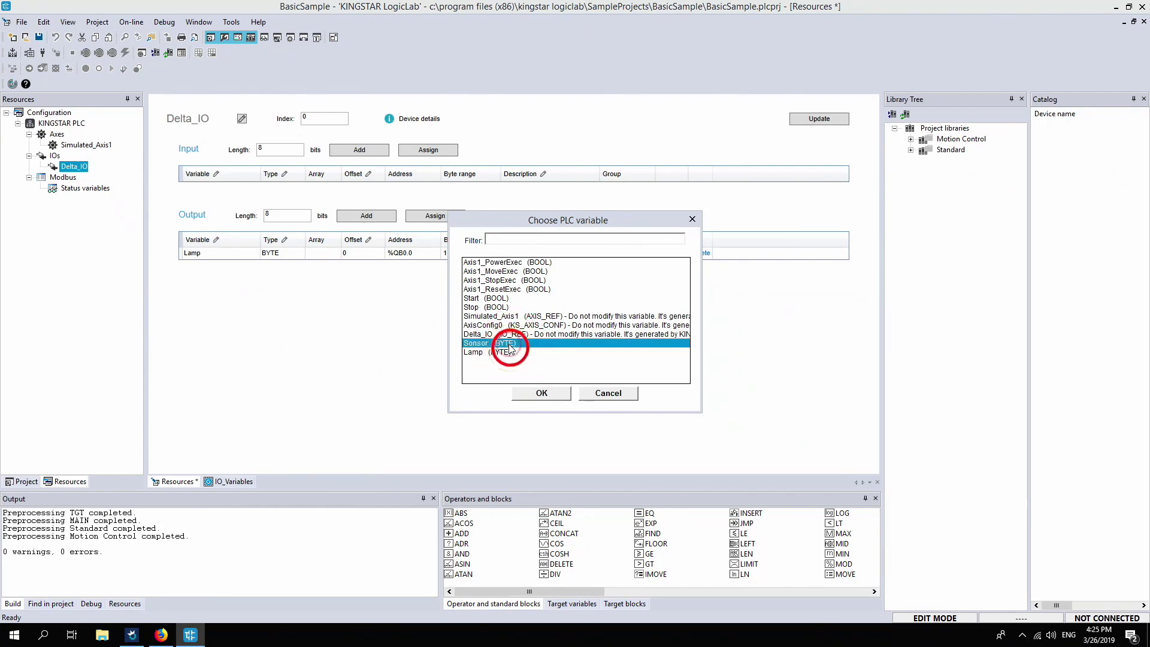
{"action": "left_click", "coordinate": [551, 396]}
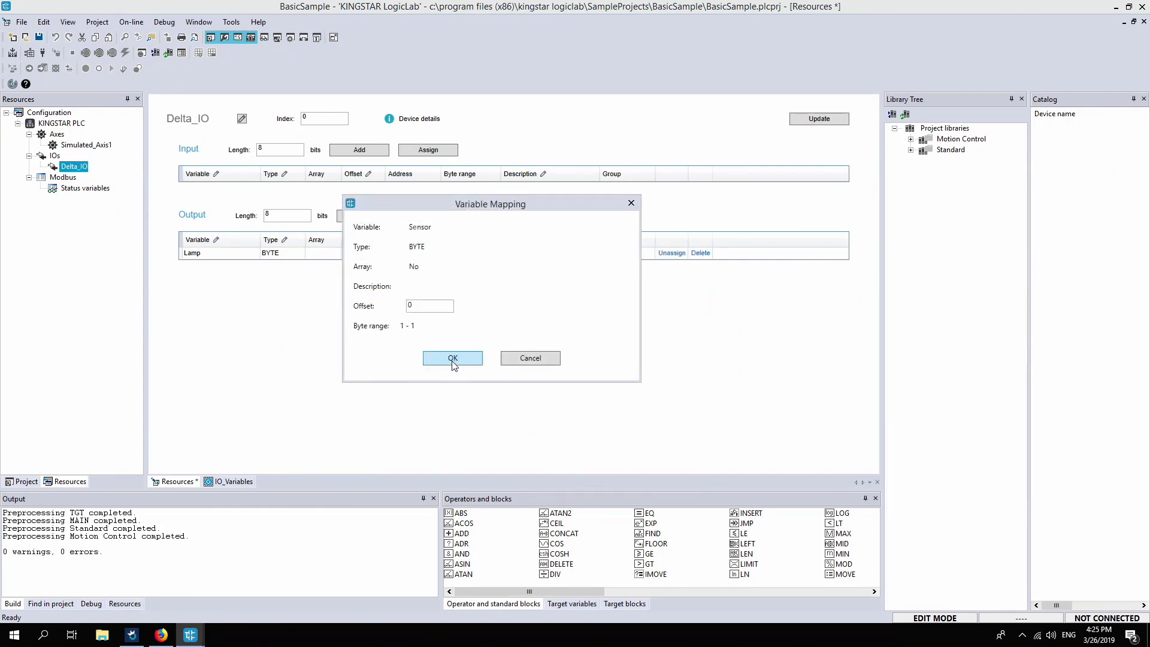
{"action": "left_click", "coordinate": [454, 360]}
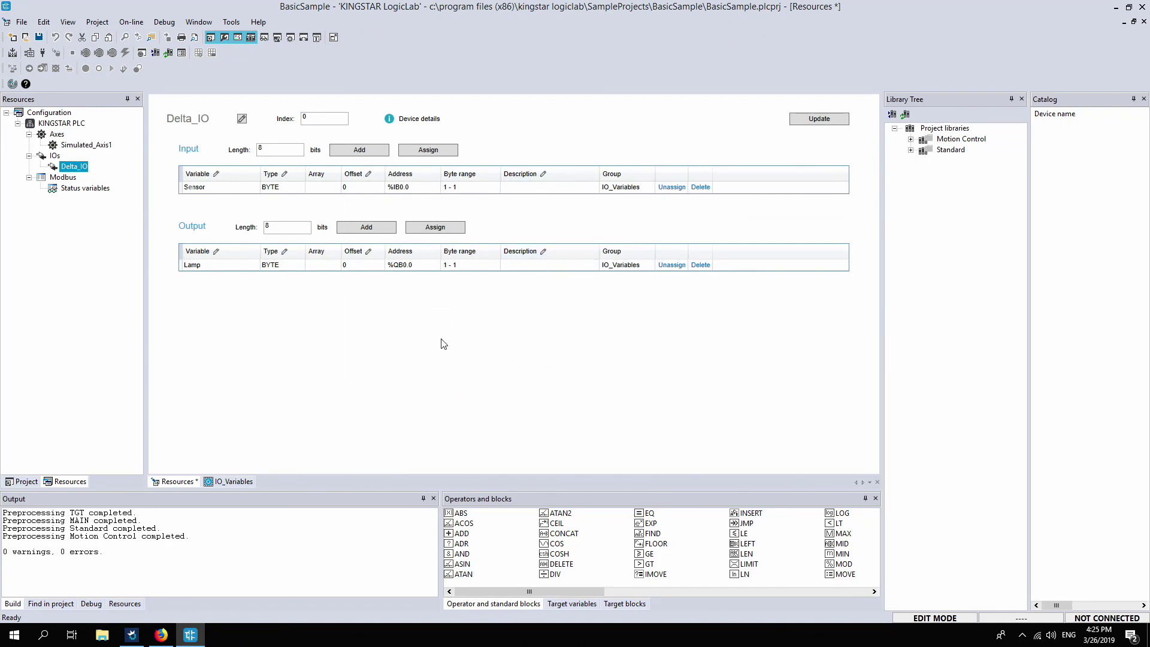
{"action": "left_click", "coordinate": [234, 481]}
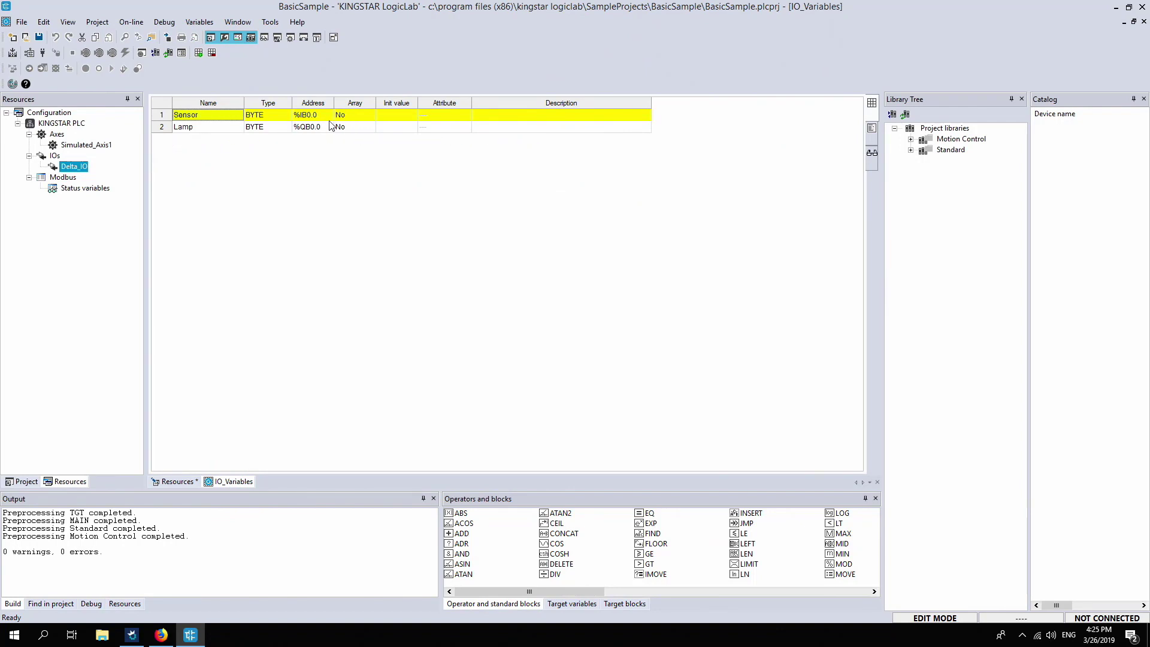
{"action": "left_click", "coordinate": [176, 481]}
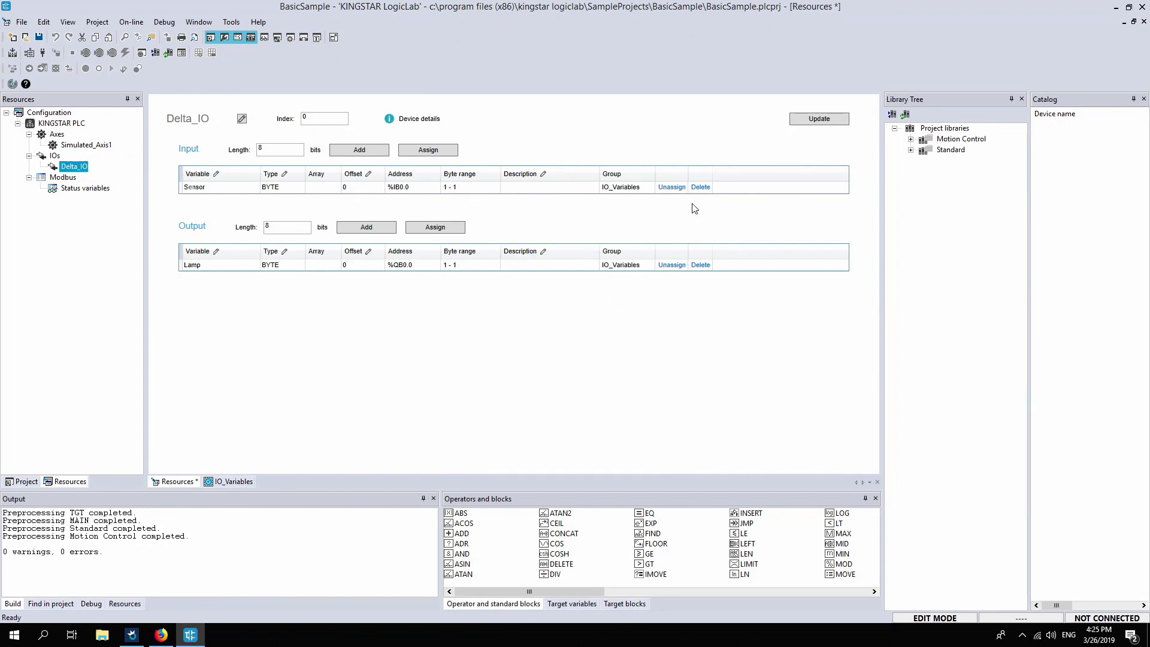
Step: Delete the Lamp variable from the Delta_IO output and check the remaining entries in the IO_Variables table
{"action": "left_click", "coordinate": [700, 264]}
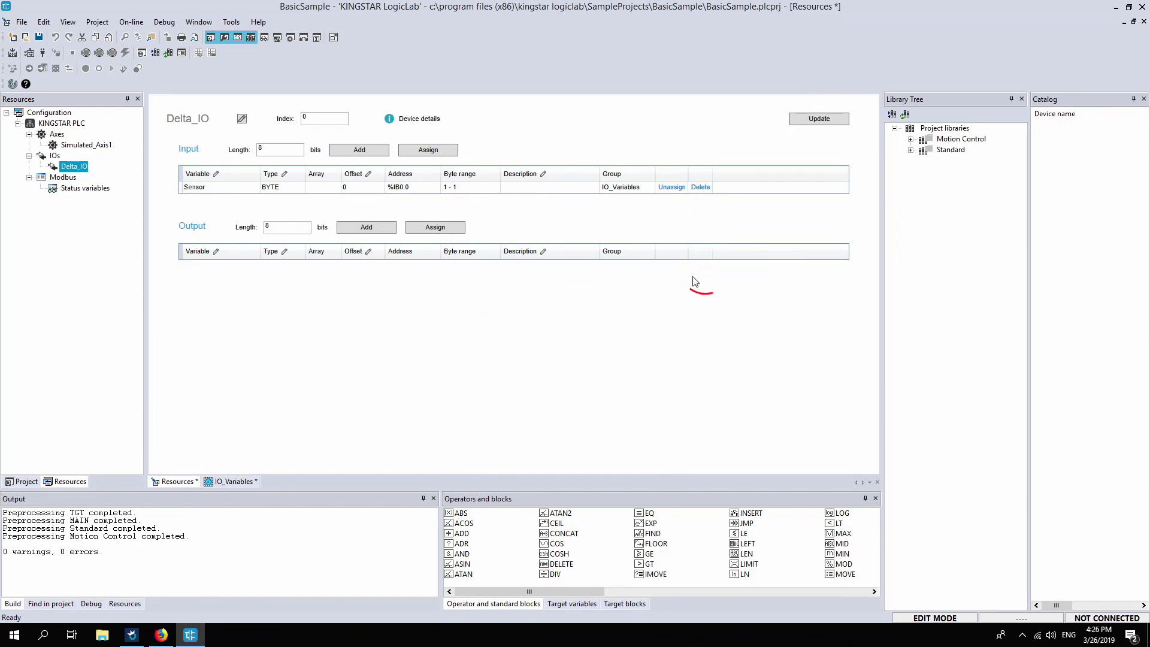
{"action": "left_click", "coordinate": [22, 482]}
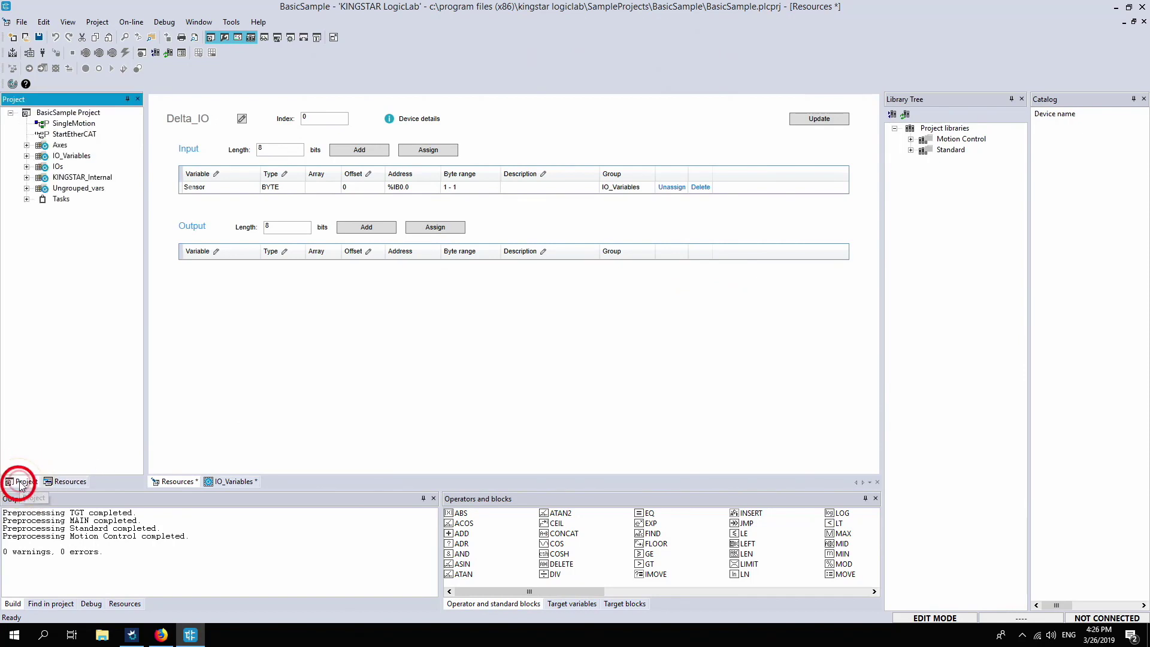
{"action": "left_click", "coordinate": [232, 482]}
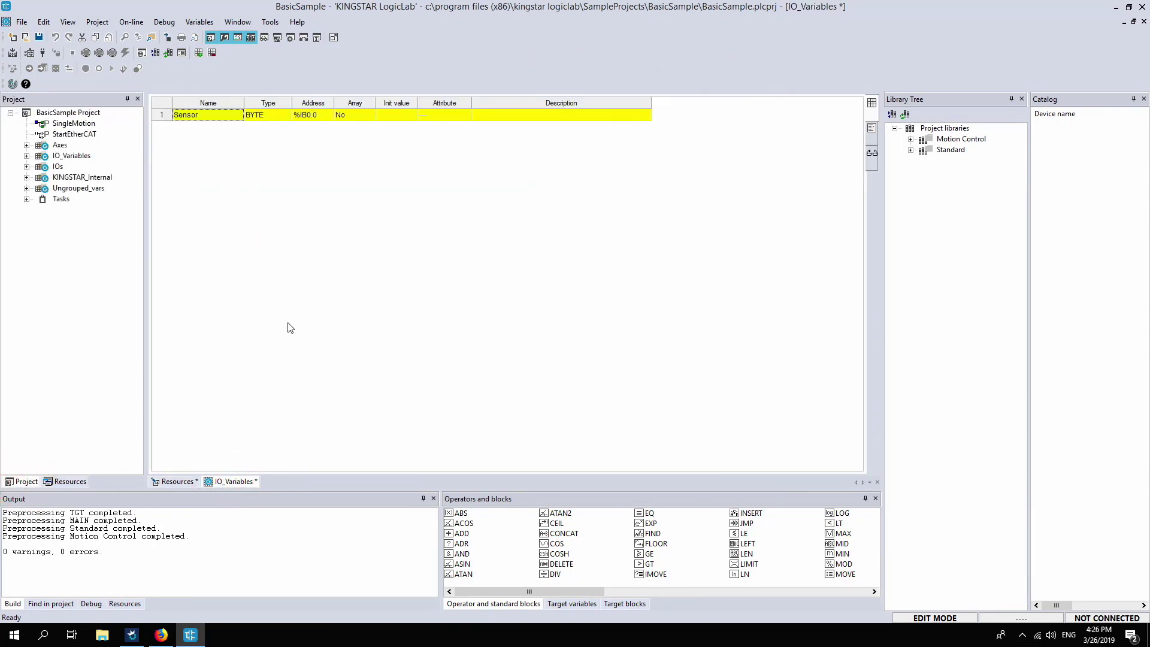
{"action": "left_click", "coordinate": [175, 483]}
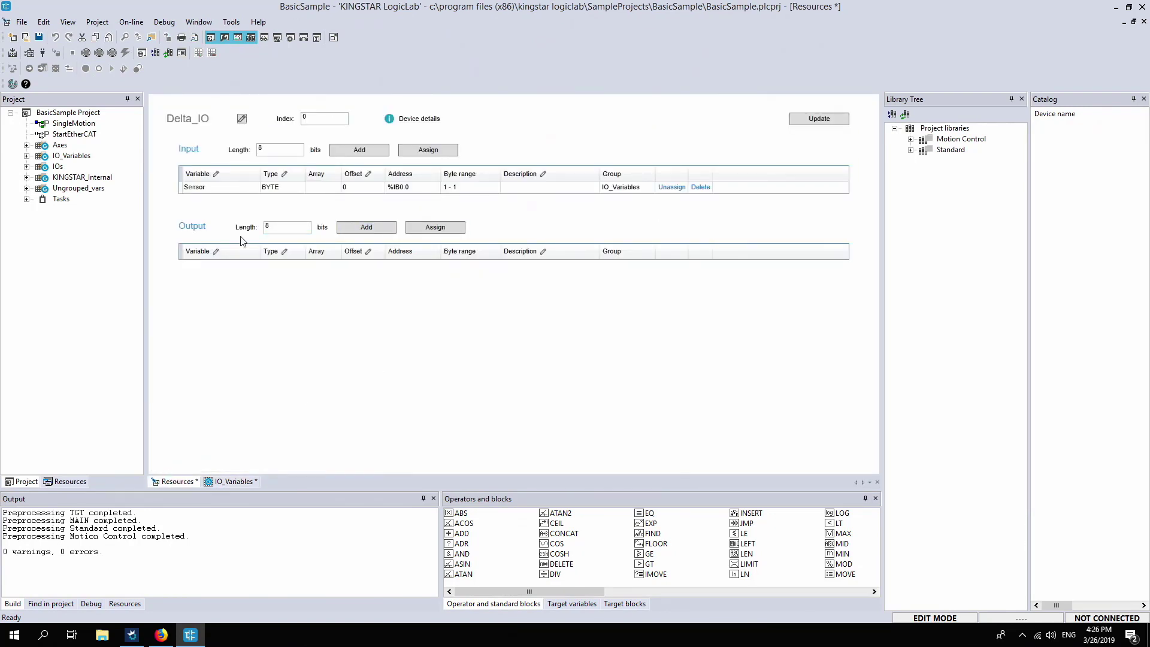
{"action": "left_click", "coordinate": [66, 482]}
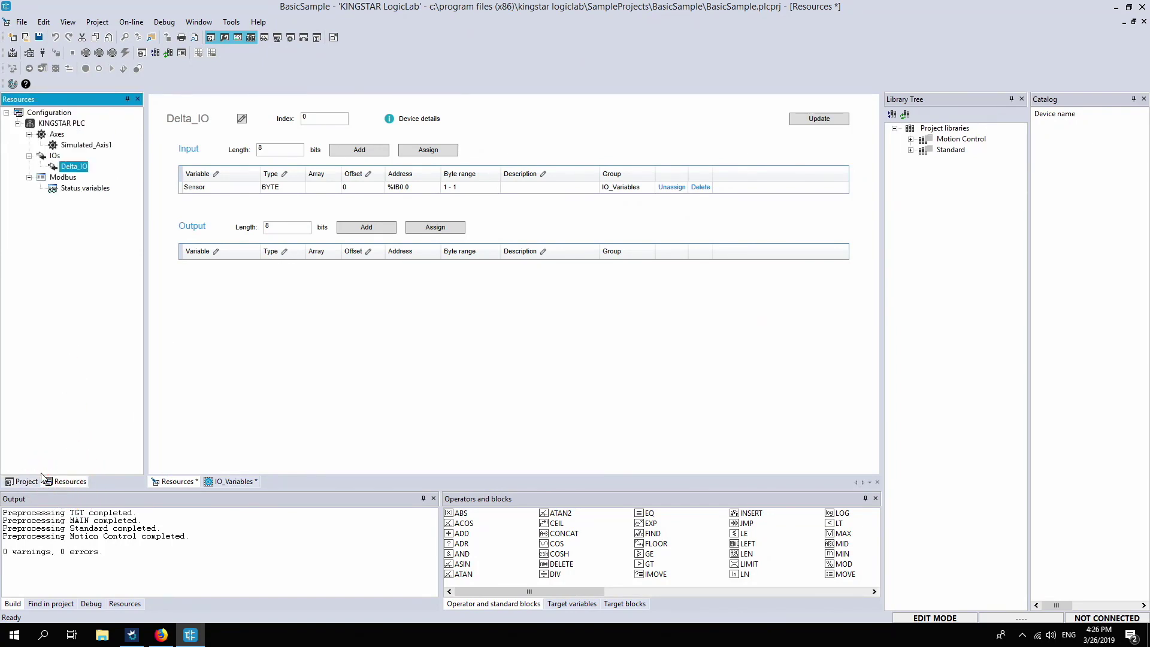
{"action": "left_click", "coordinate": [223, 484]}
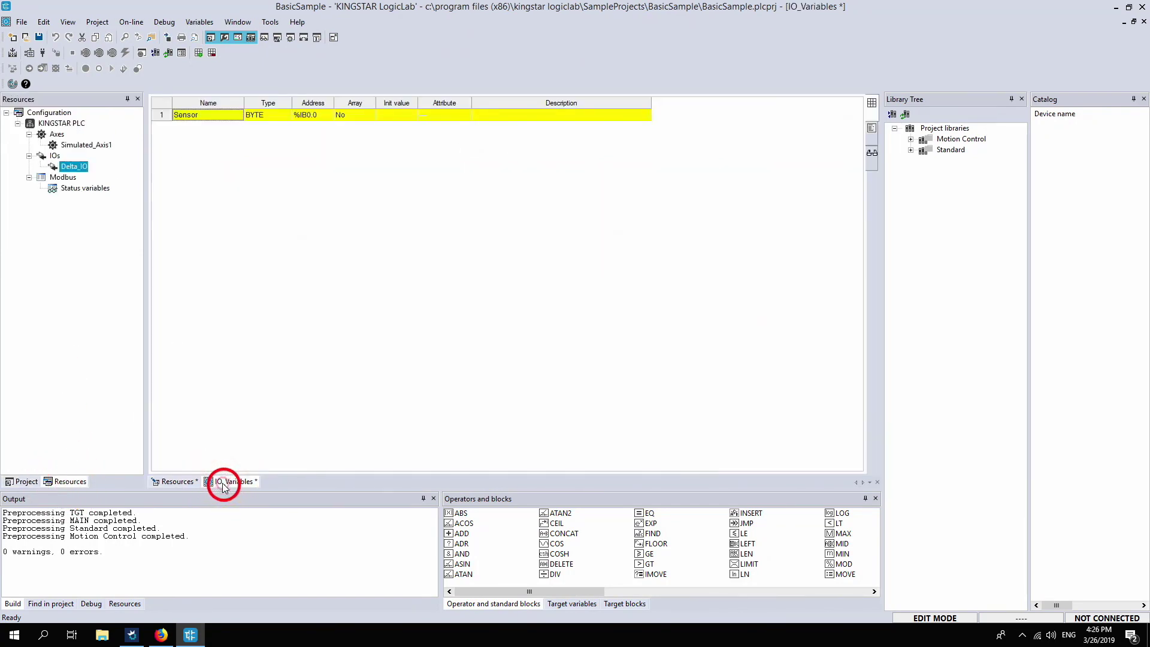
Step: Delete the Sensor variable from the project's IO_Variables group and update the Delta_IO resource settings to match
{"action": "left_click", "coordinate": [22, 482]}
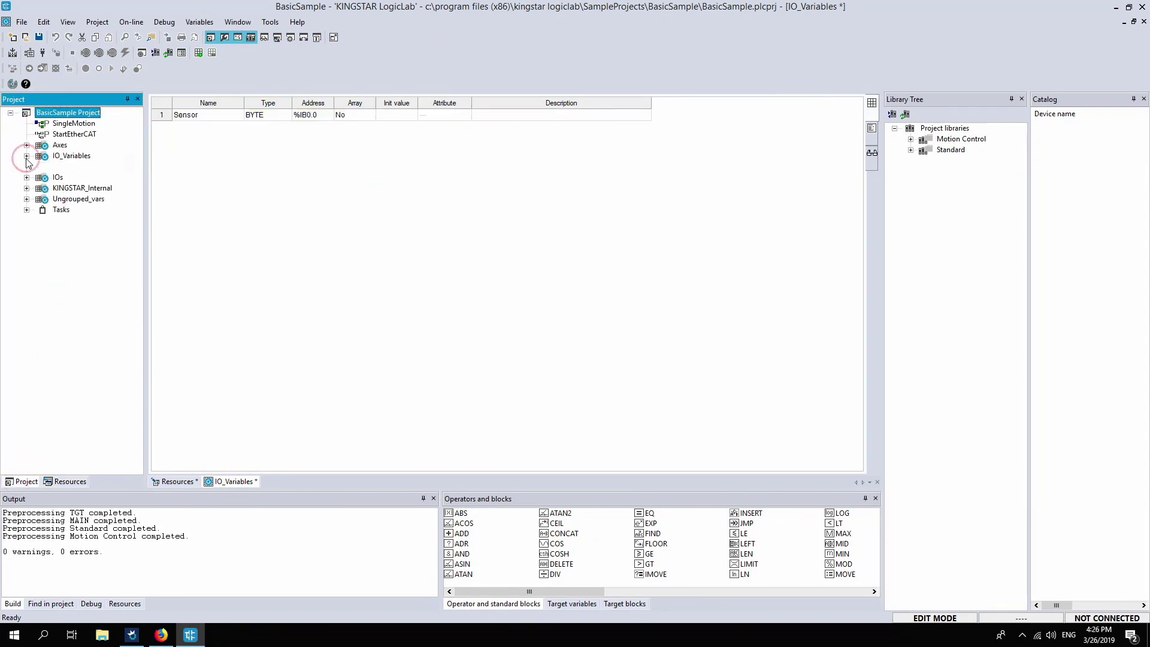
{"action": "left_click", "coordinate": [26, 156]}
{"action": "left_click", "coordinate": [75, 166]}
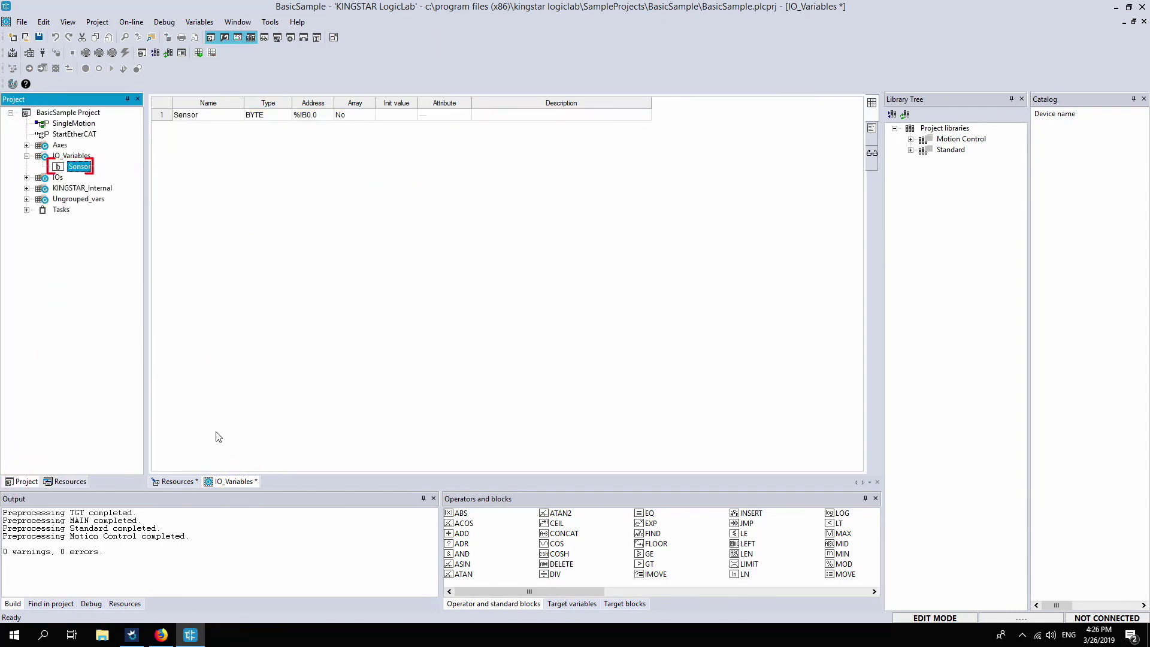
{"action": "left_click", "coordinate": [175, 483]}
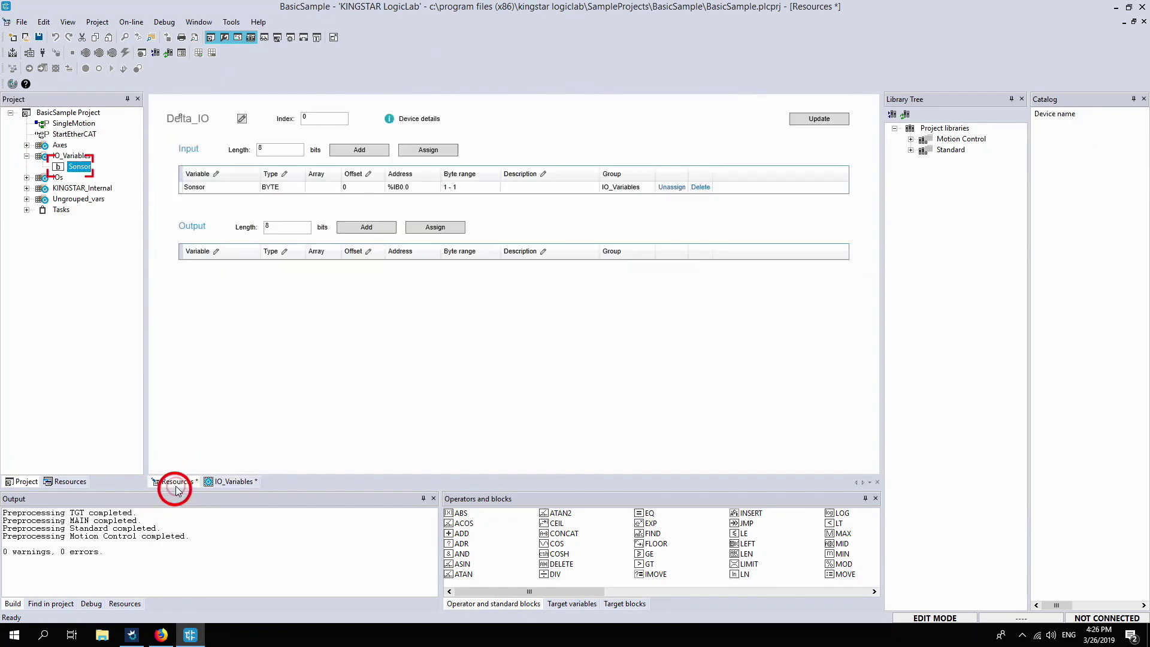
{"action": "right_click", "coordinate": [78, 167]}
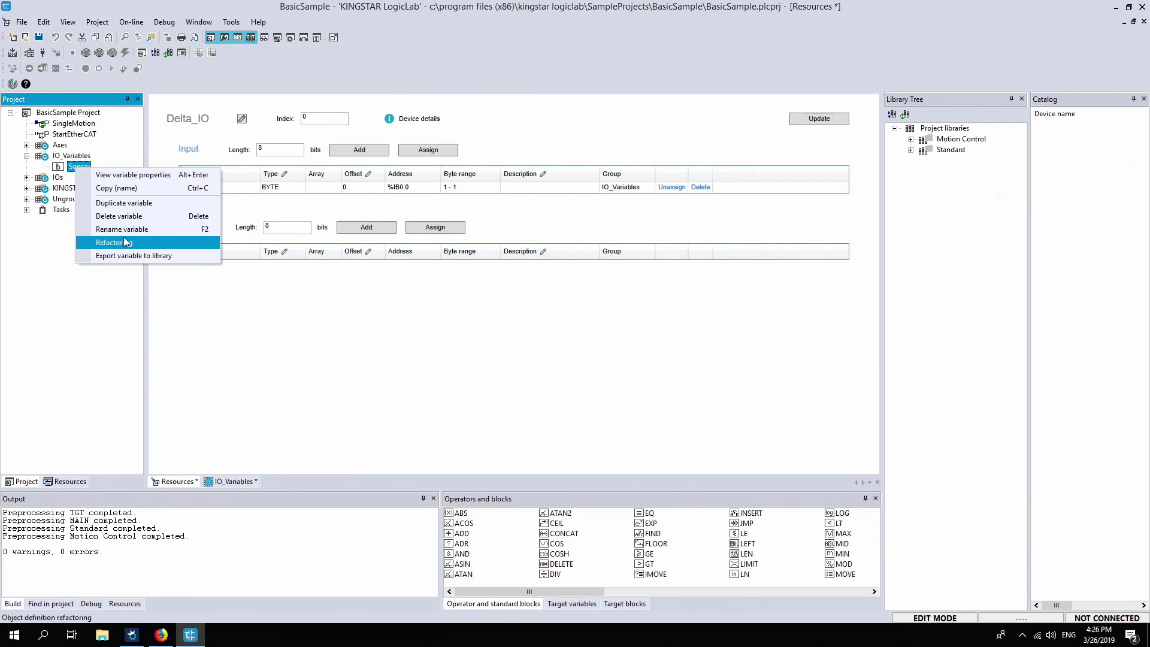
{"action": "left_click", "coordinate": [111, 217]}
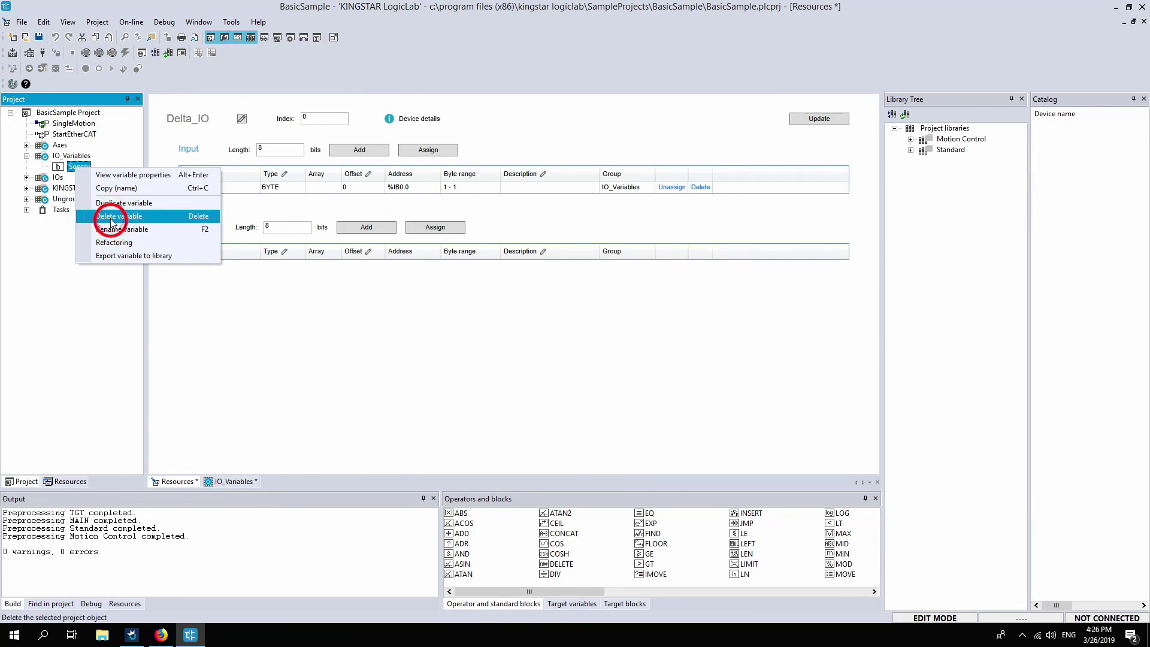
{"action": "left_click", "coordinate": [571, 348]}
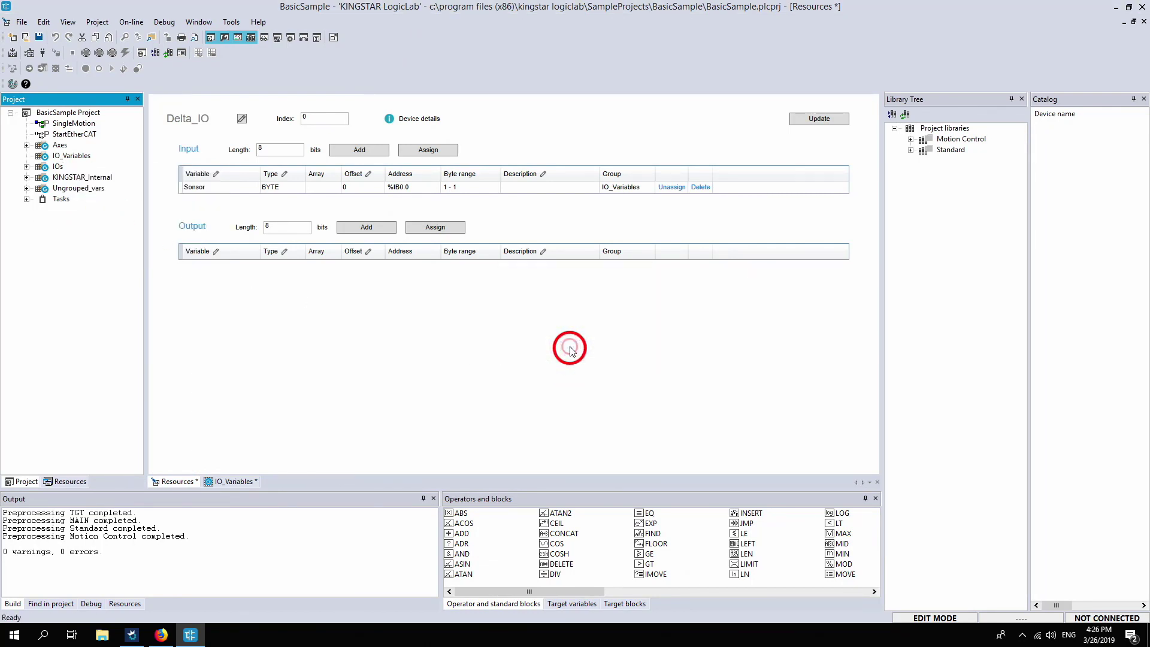
{"action": "left_click", "coordinate": [816, 119]}
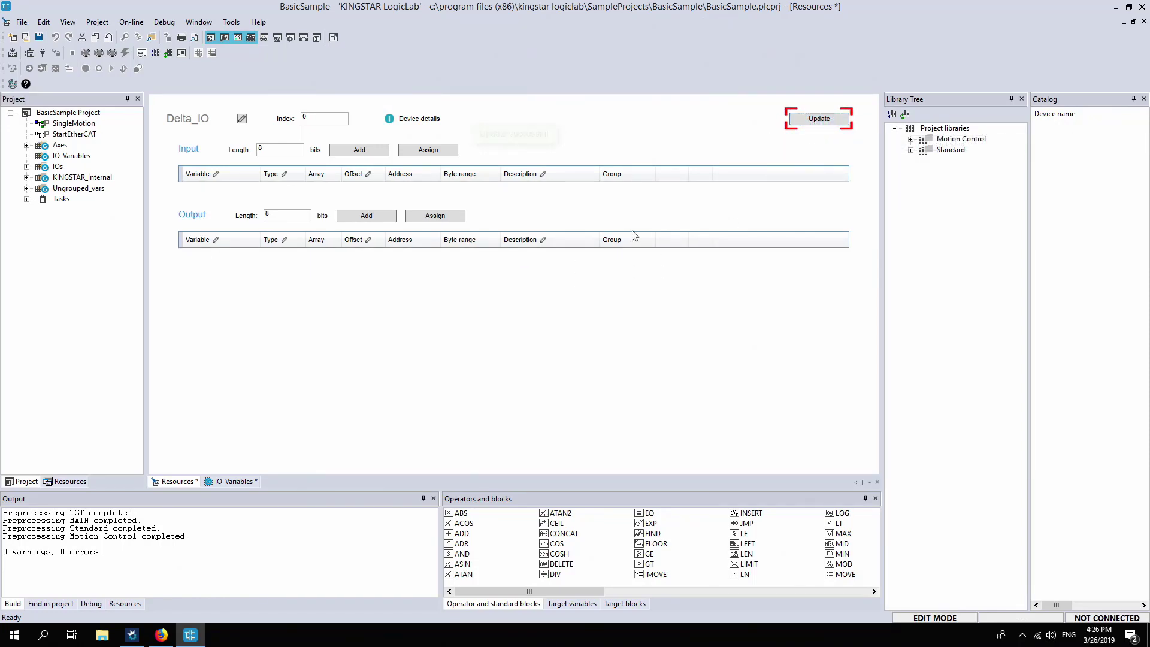